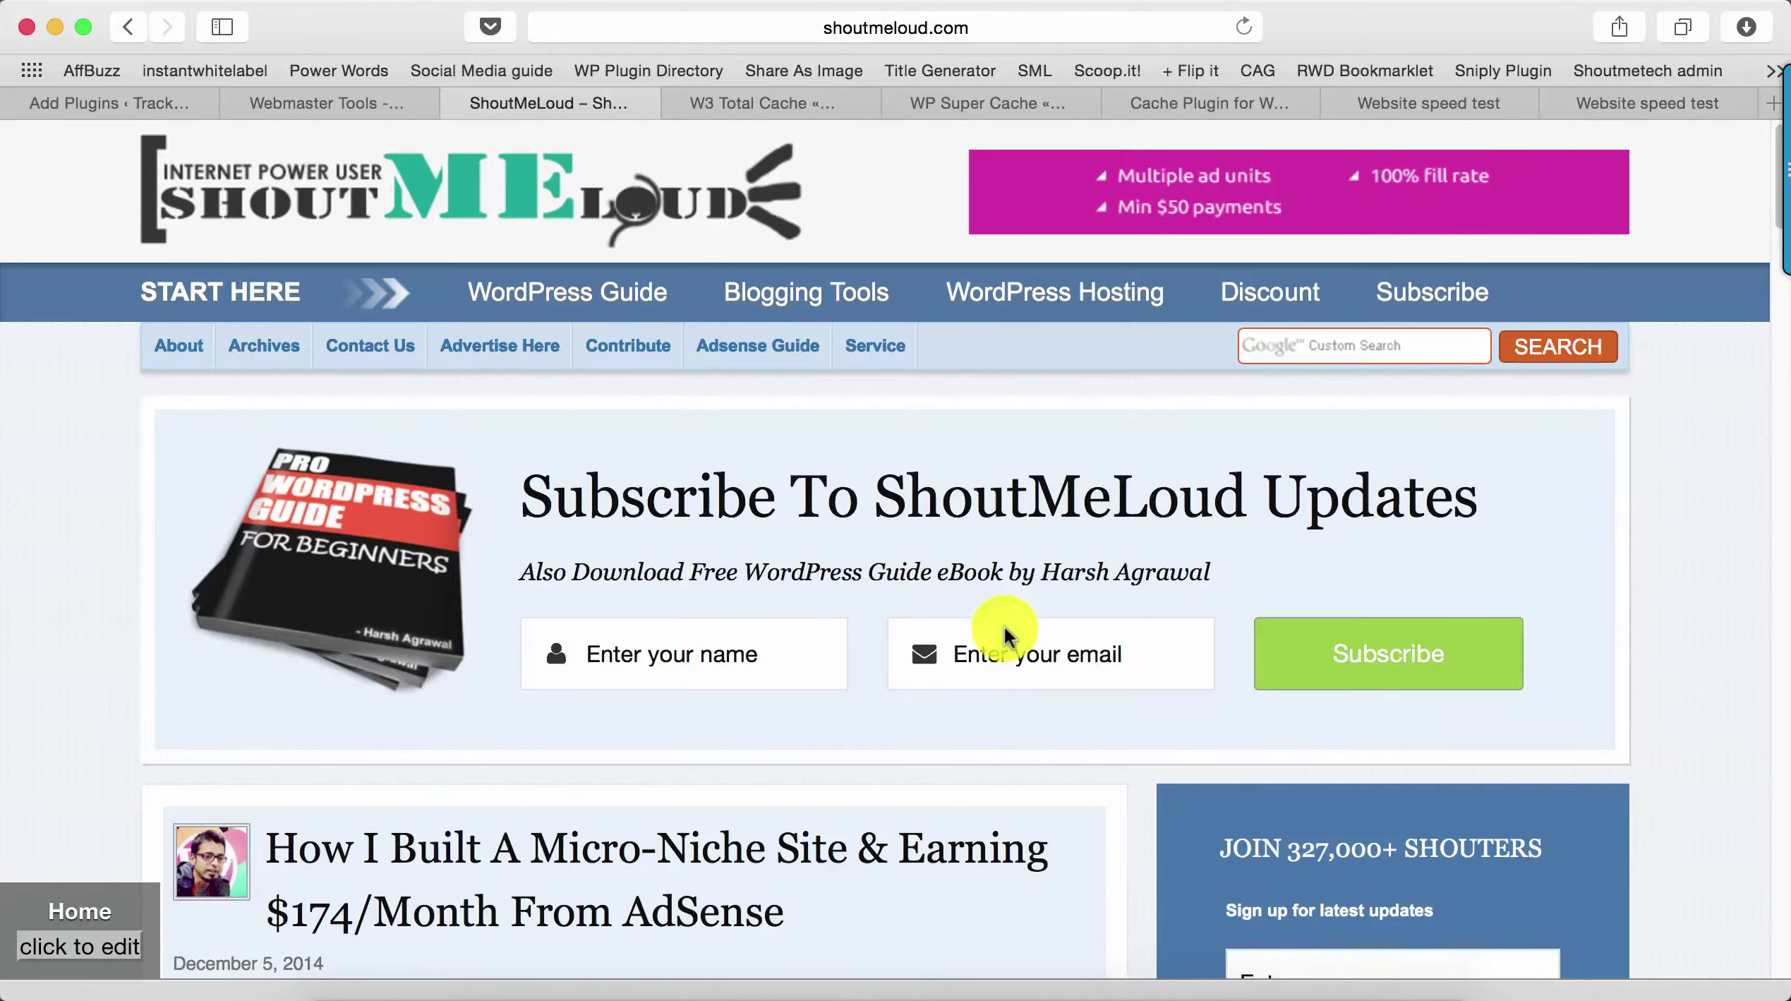
Compare the W3 Total Cache, WP Super Cache and WP Rocket pages, ending on WP Super Cache
click(766, 105)
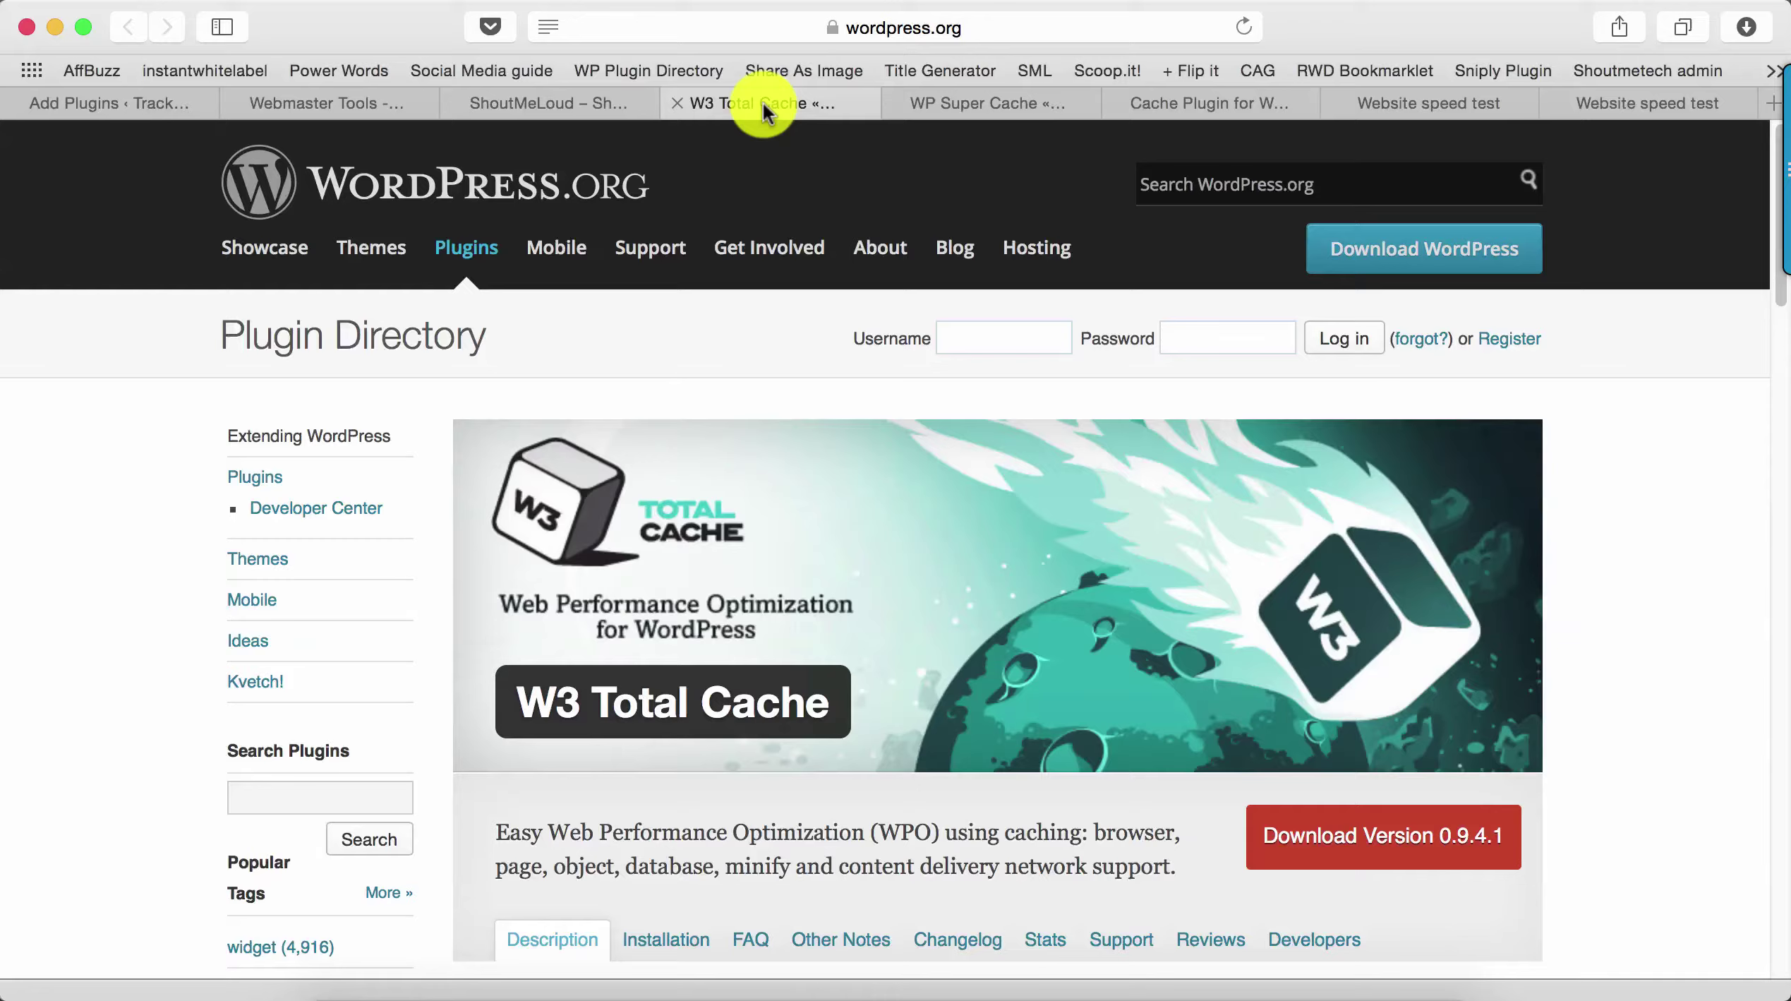
click(979, 104)
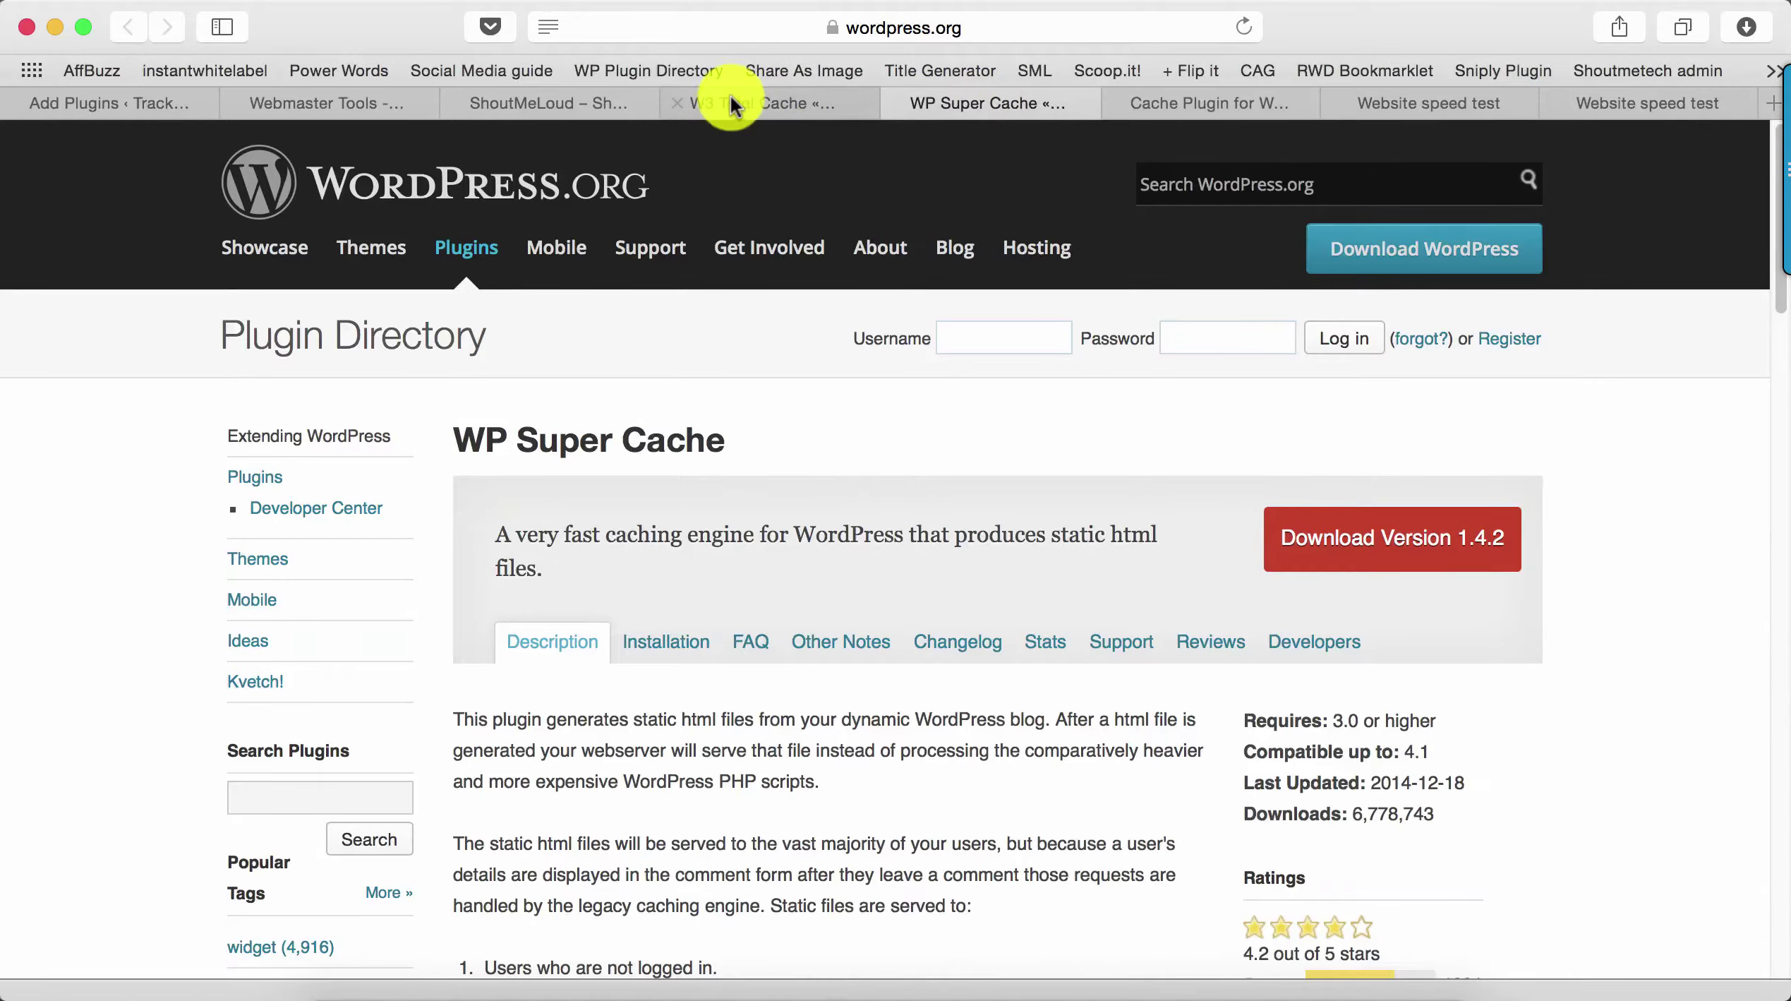
click(1136, 103)
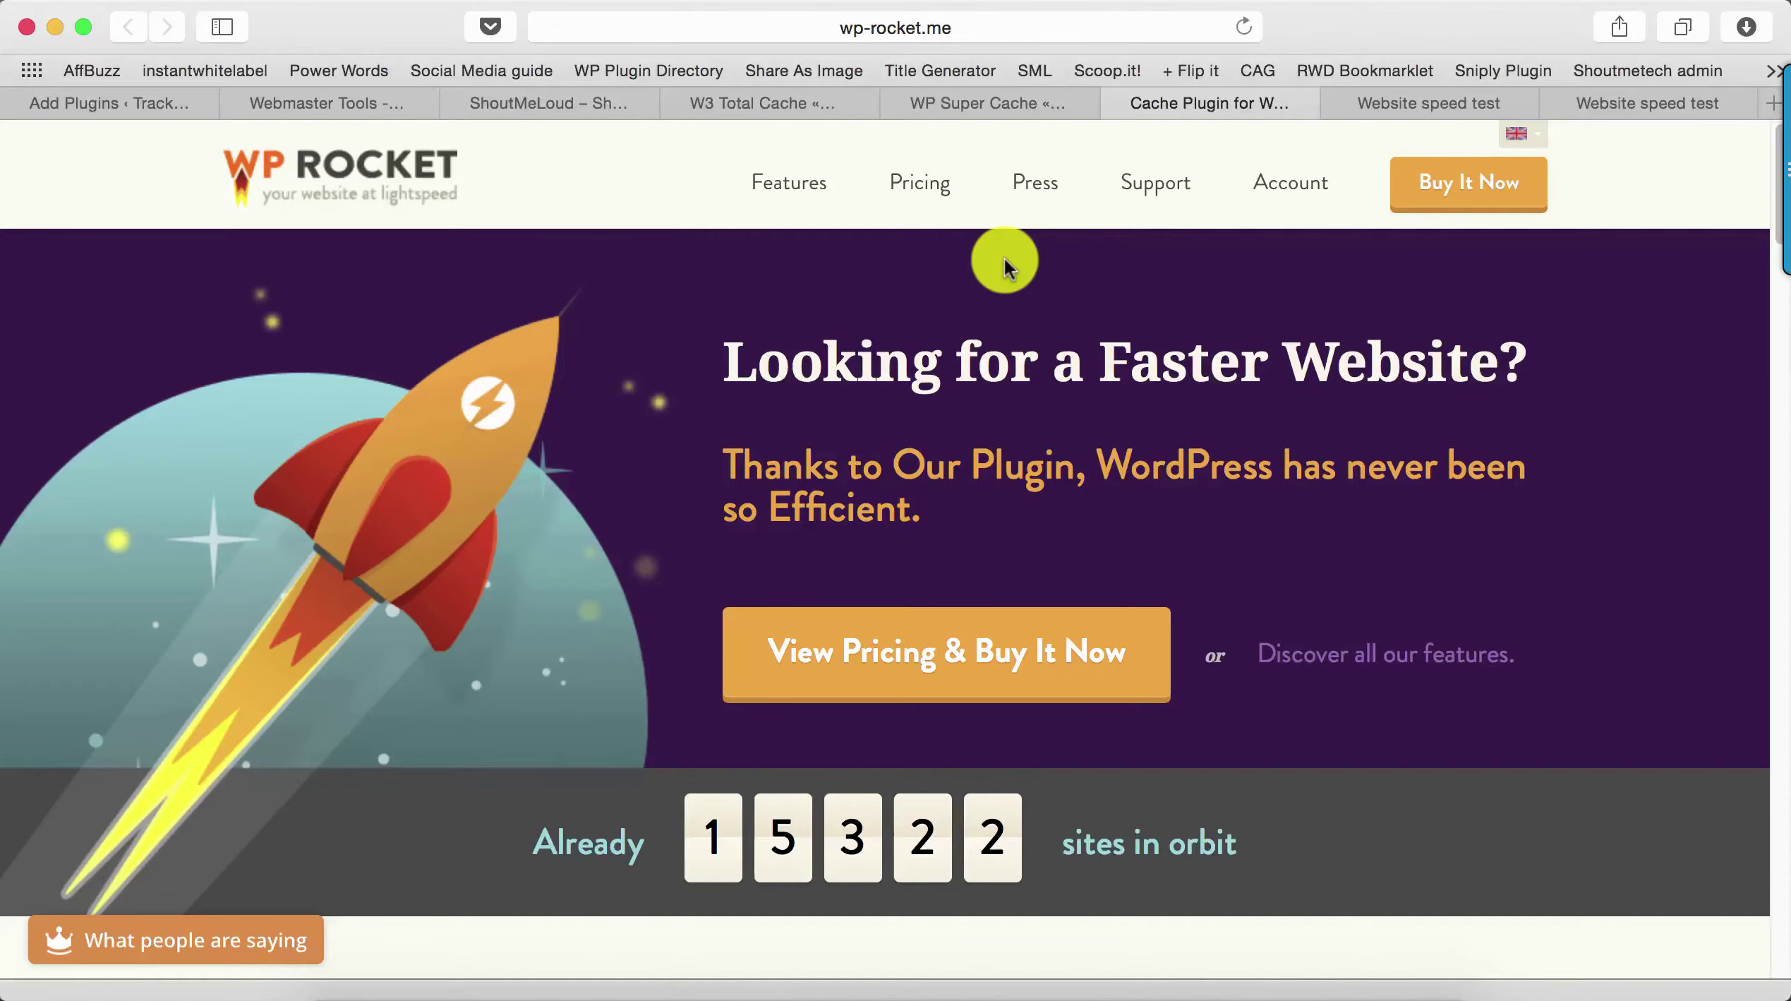
click(783, 103)
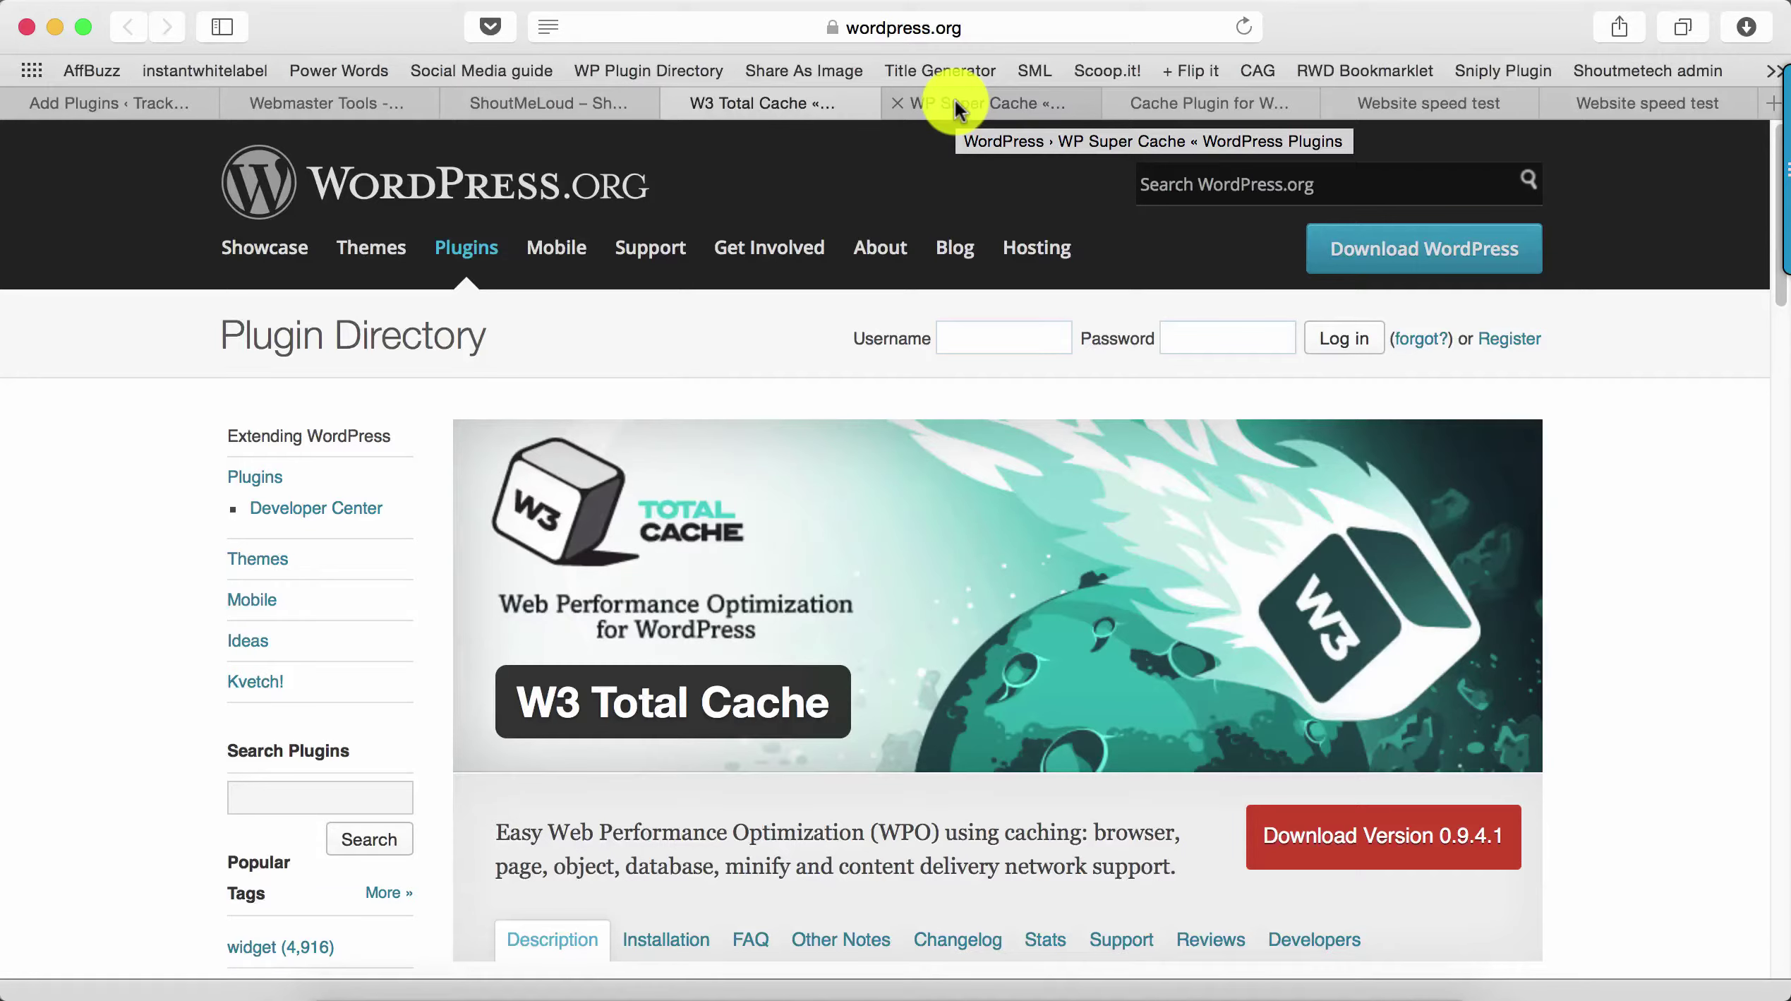
click(954, 103)
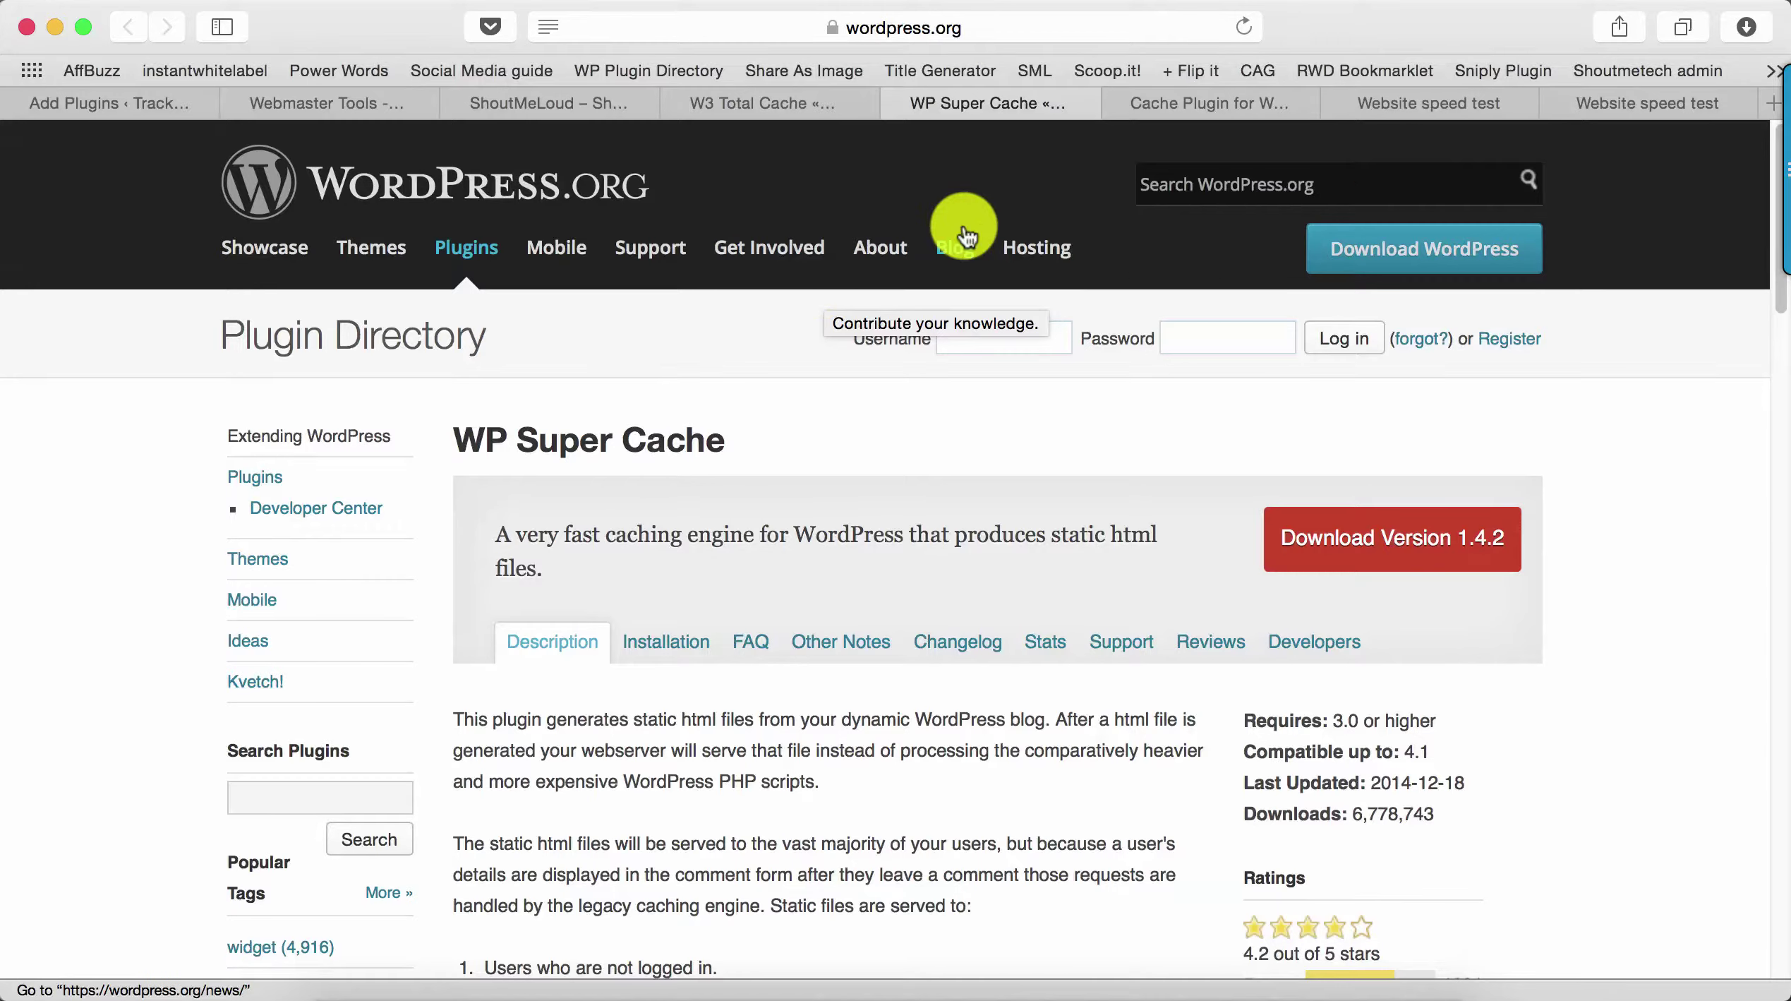
Highlight the Pingdom baseline's page size and its 5.51 s load time
click(1427, 101)
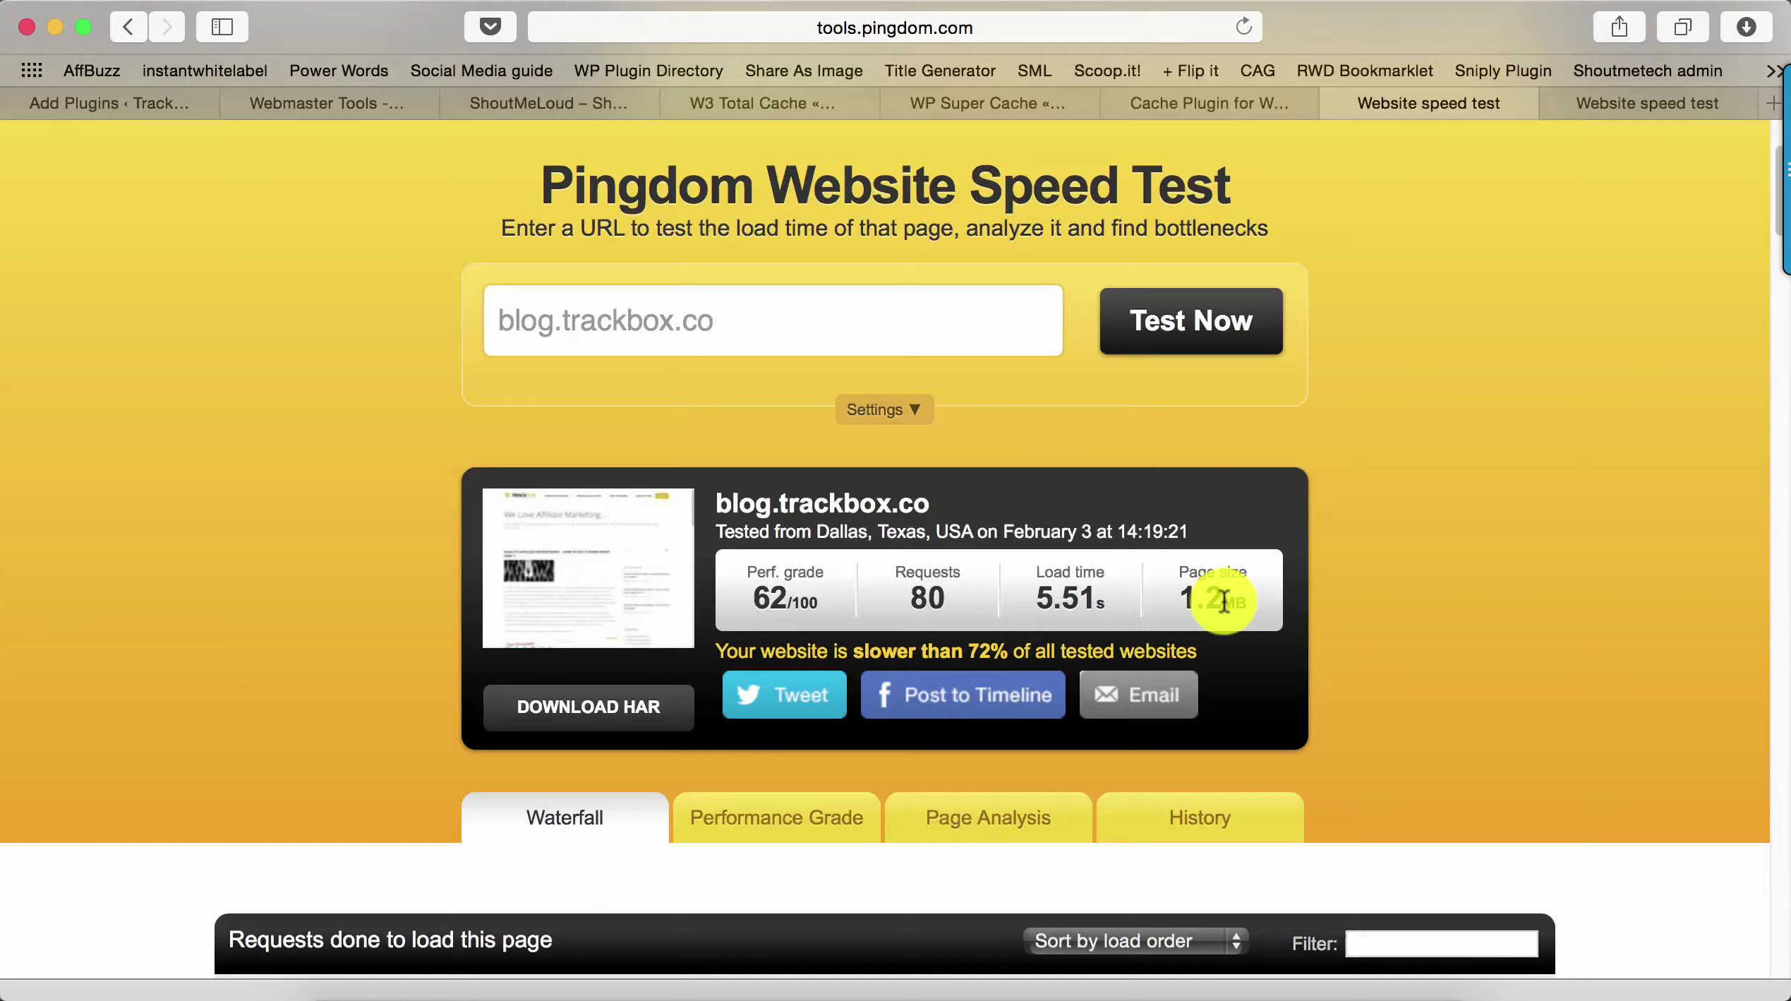
drag(1198, 600, 1247, 601)
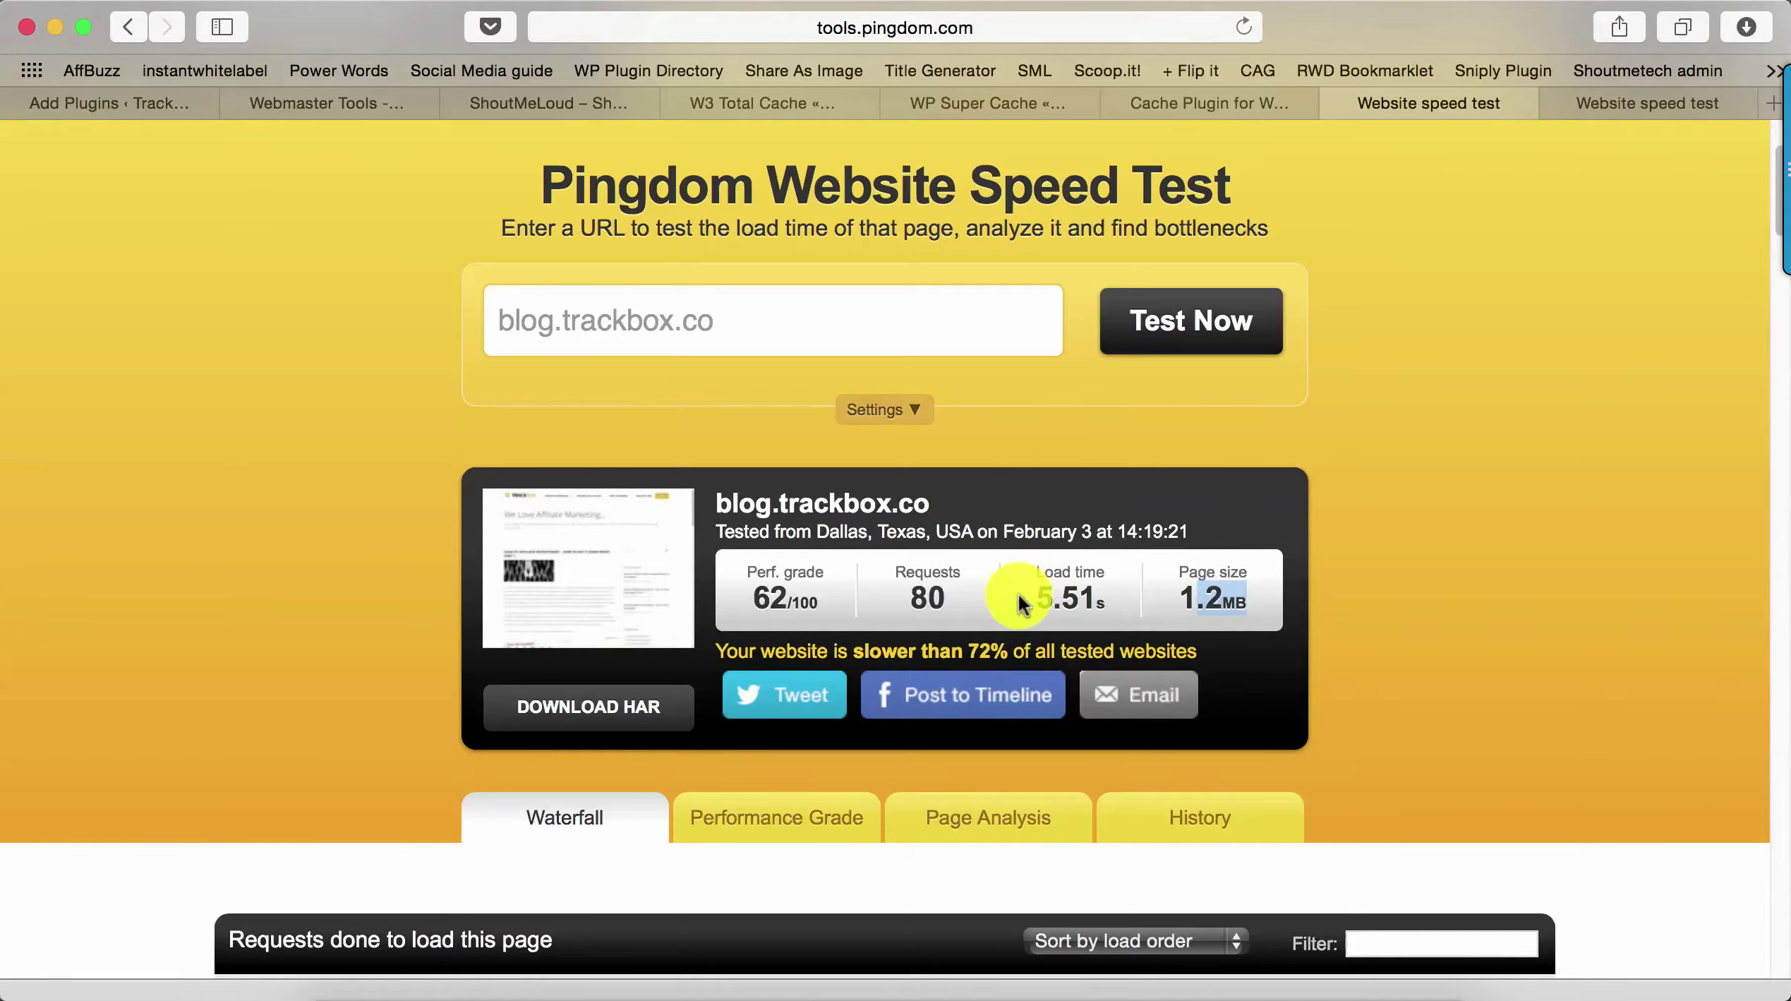
drag(1027, 593, 1106, 595)
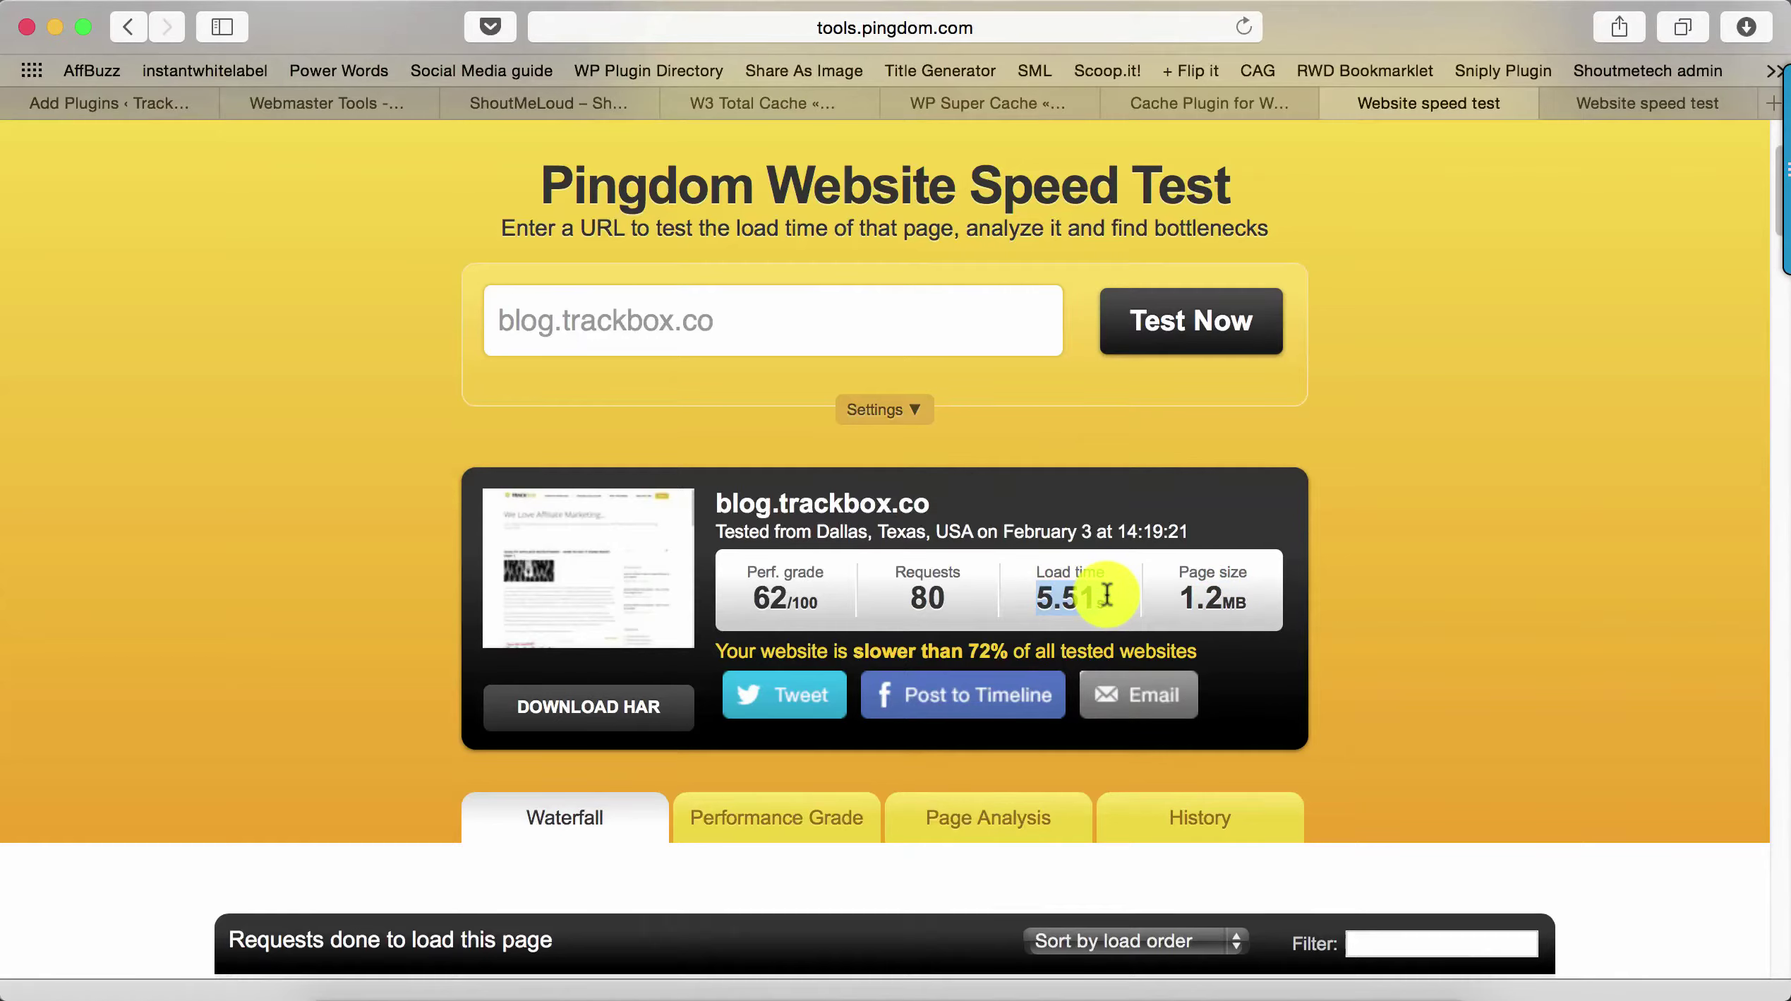
drag(1106, 594, 1113, 596)
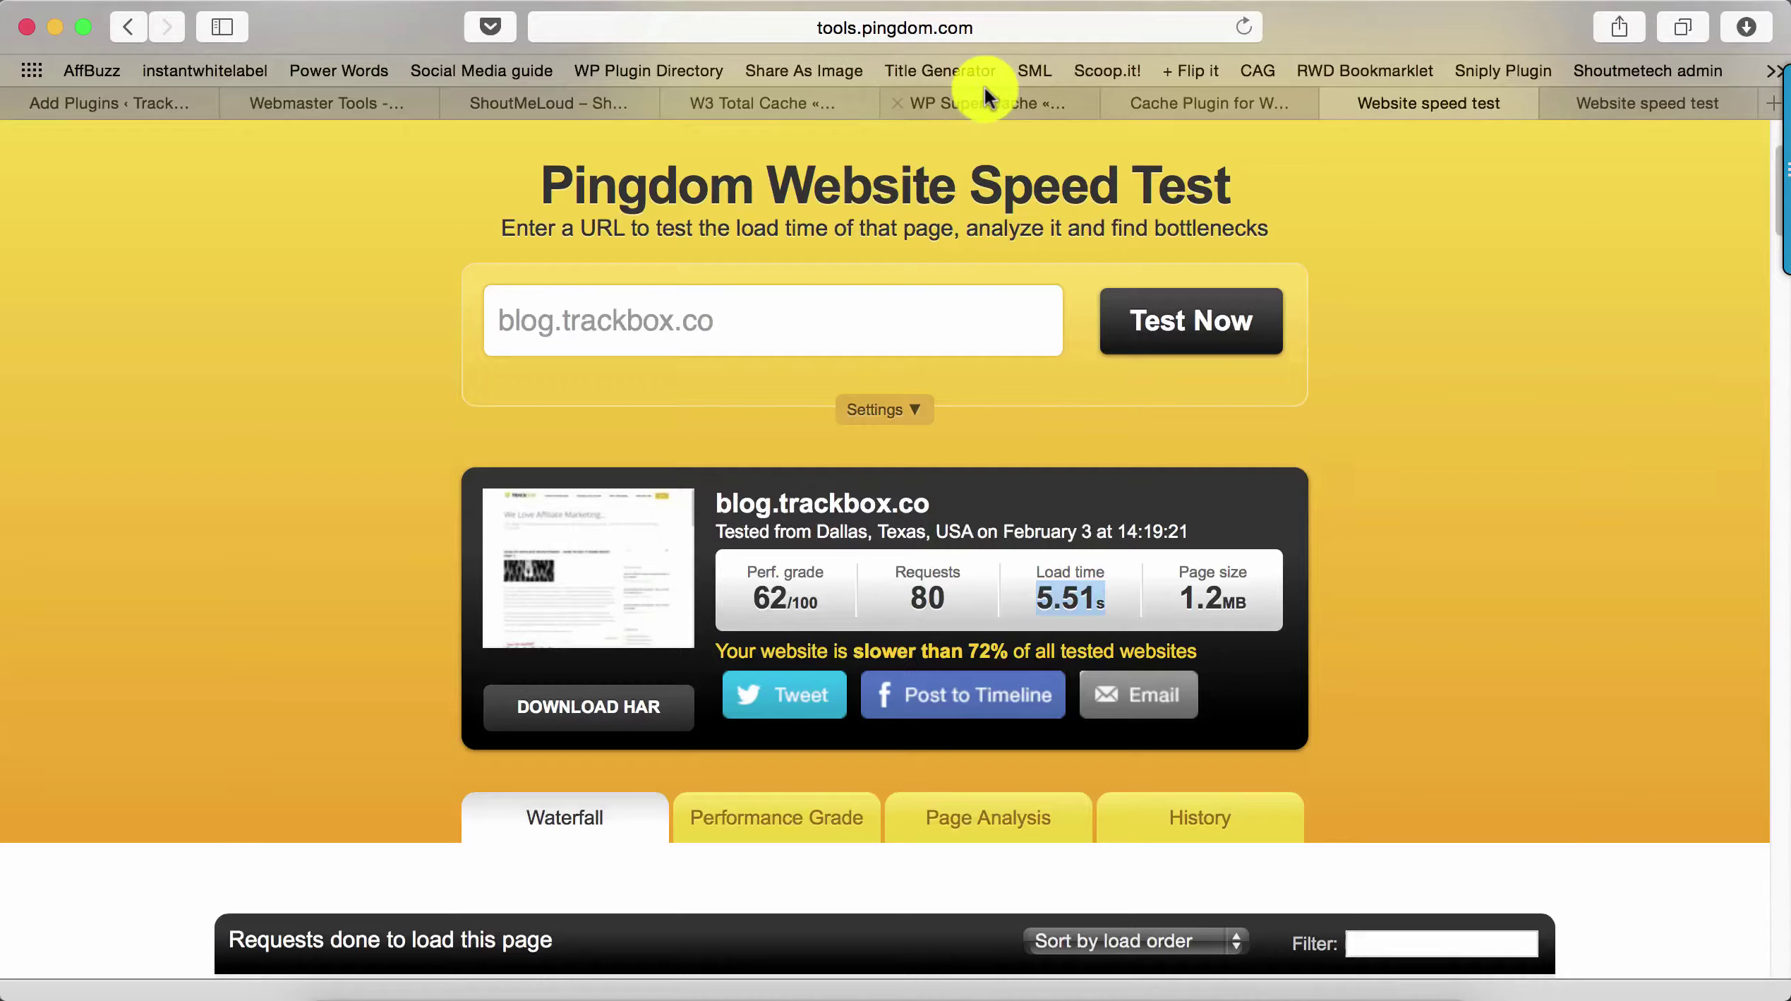
Search Add Plugins for 'WP Super cache', then install and activate it
click(114, 108)
click(1334, 299)
text(W)
text(P Super cache)
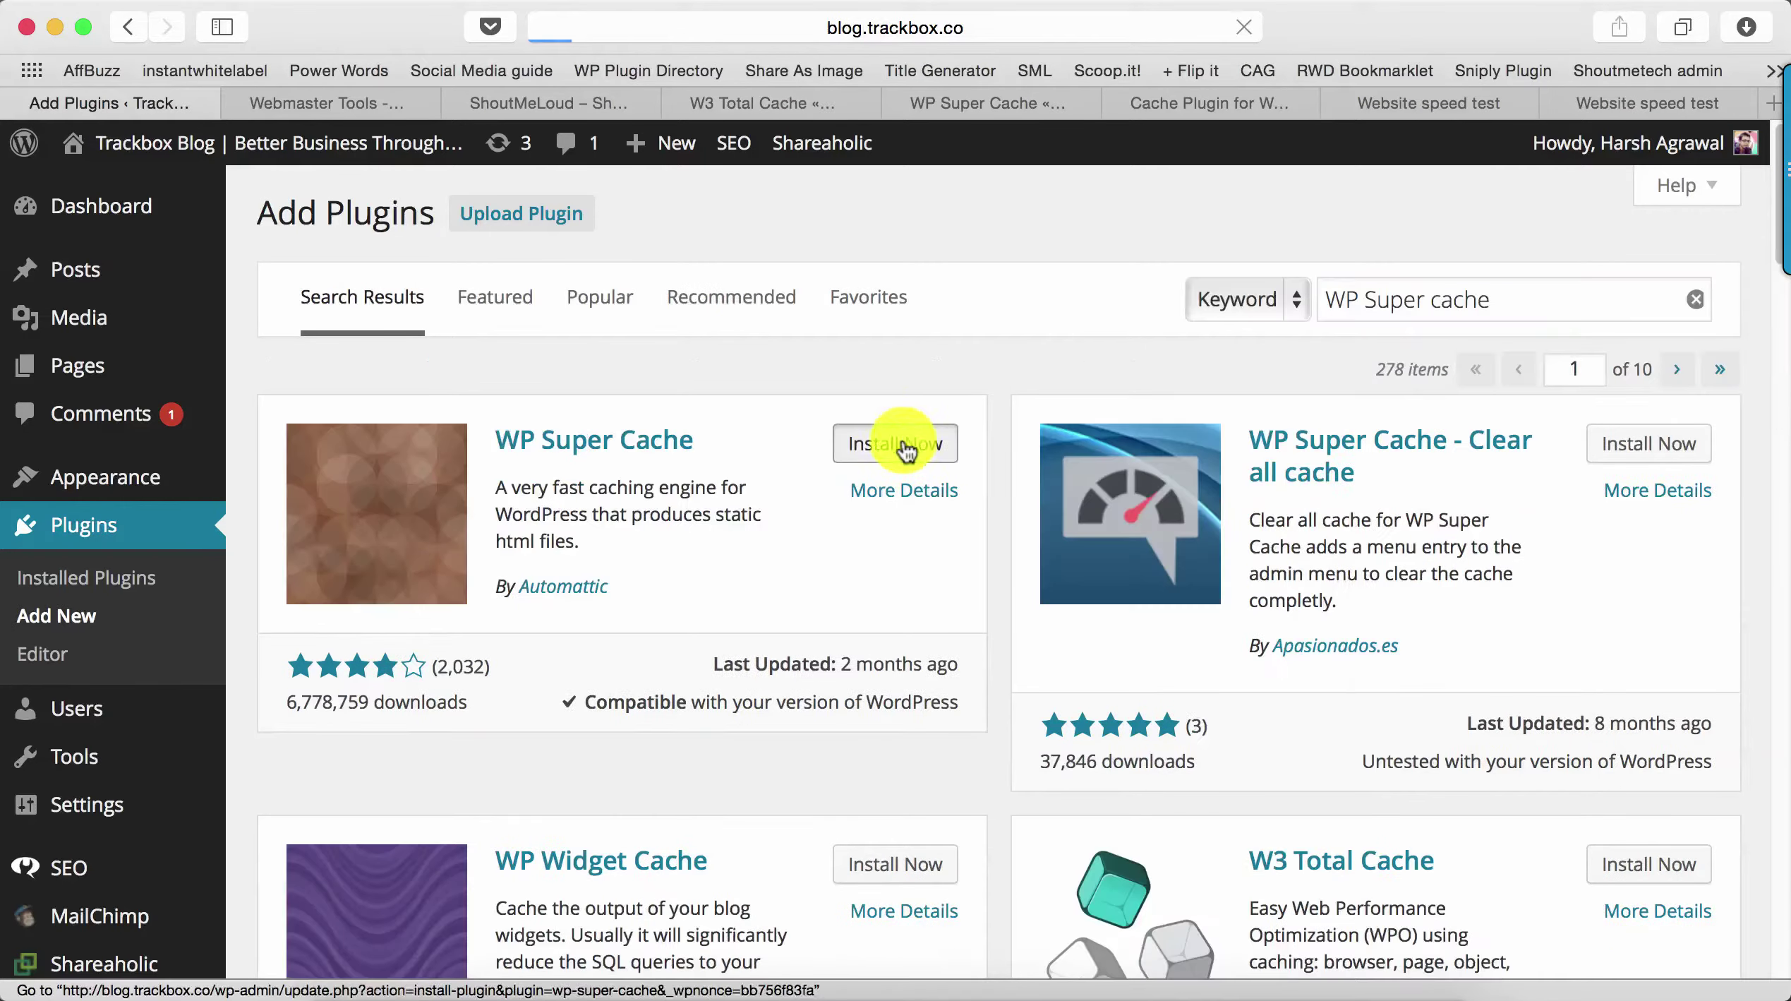
click(896, 449)
click(322, 459)
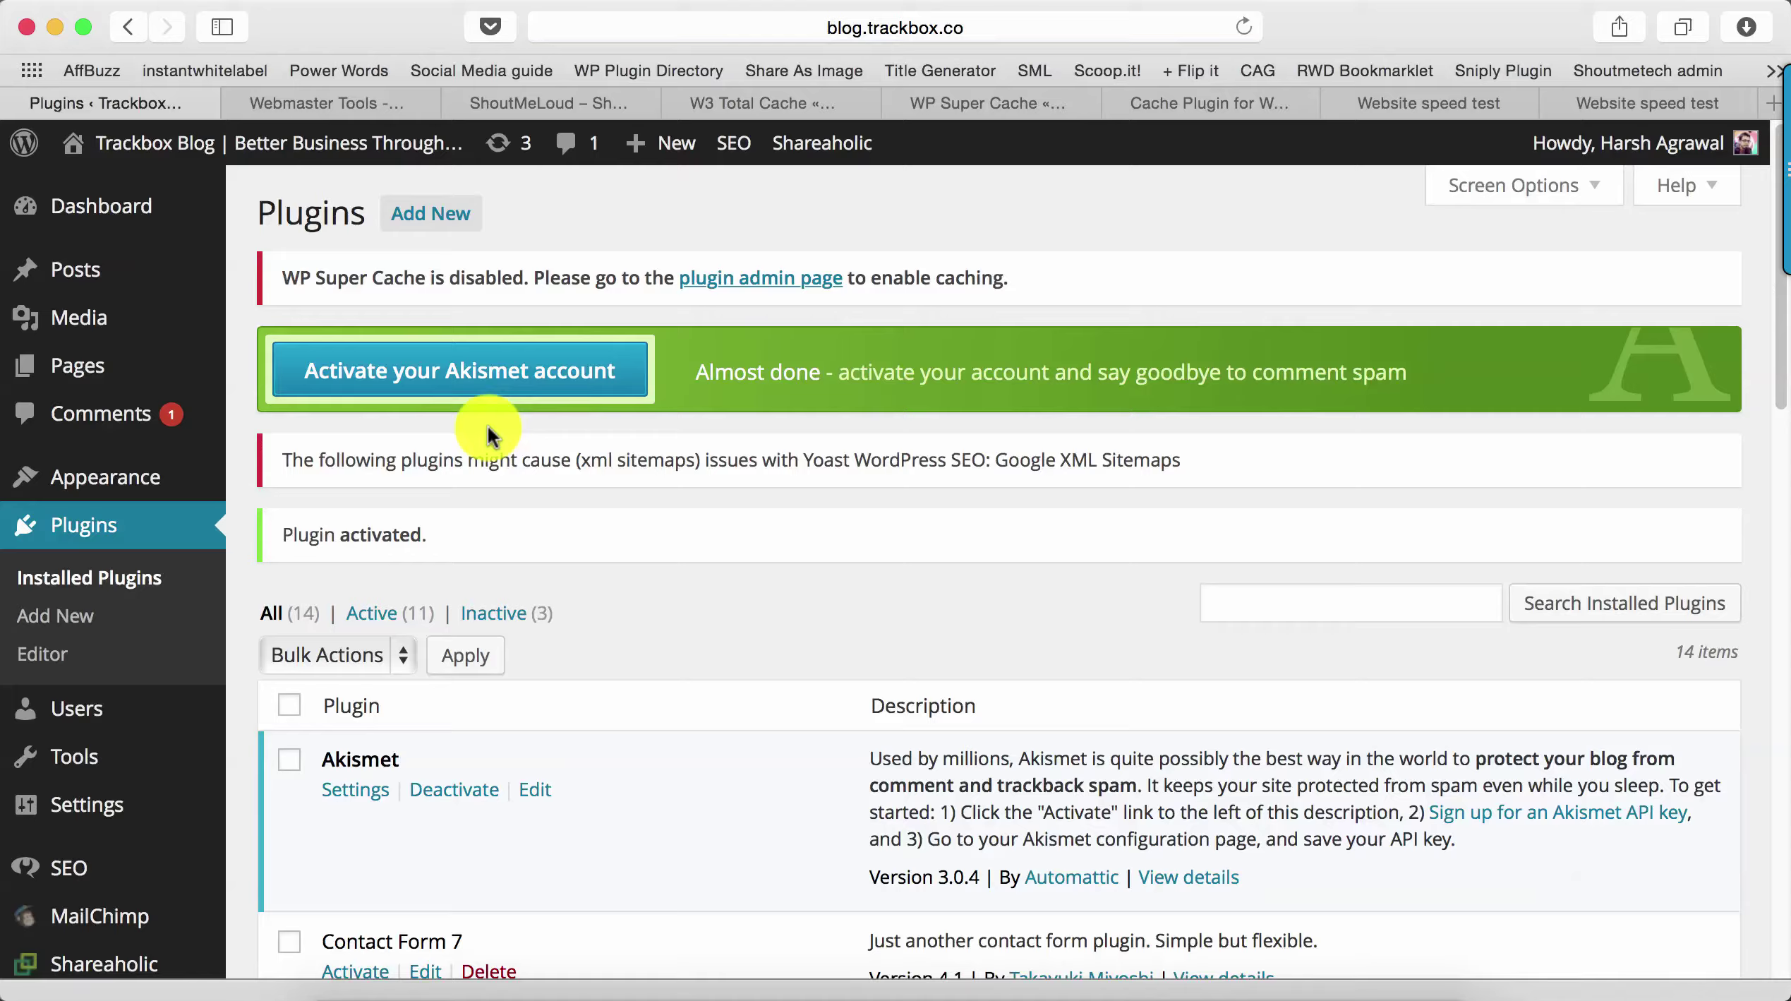
Under Settings > WP Super Cache, select Caching On, update the status, and view the Advanced tab
scroll(386, 504, down, 10)
mouse_move(140, 627)
click(344, 827)
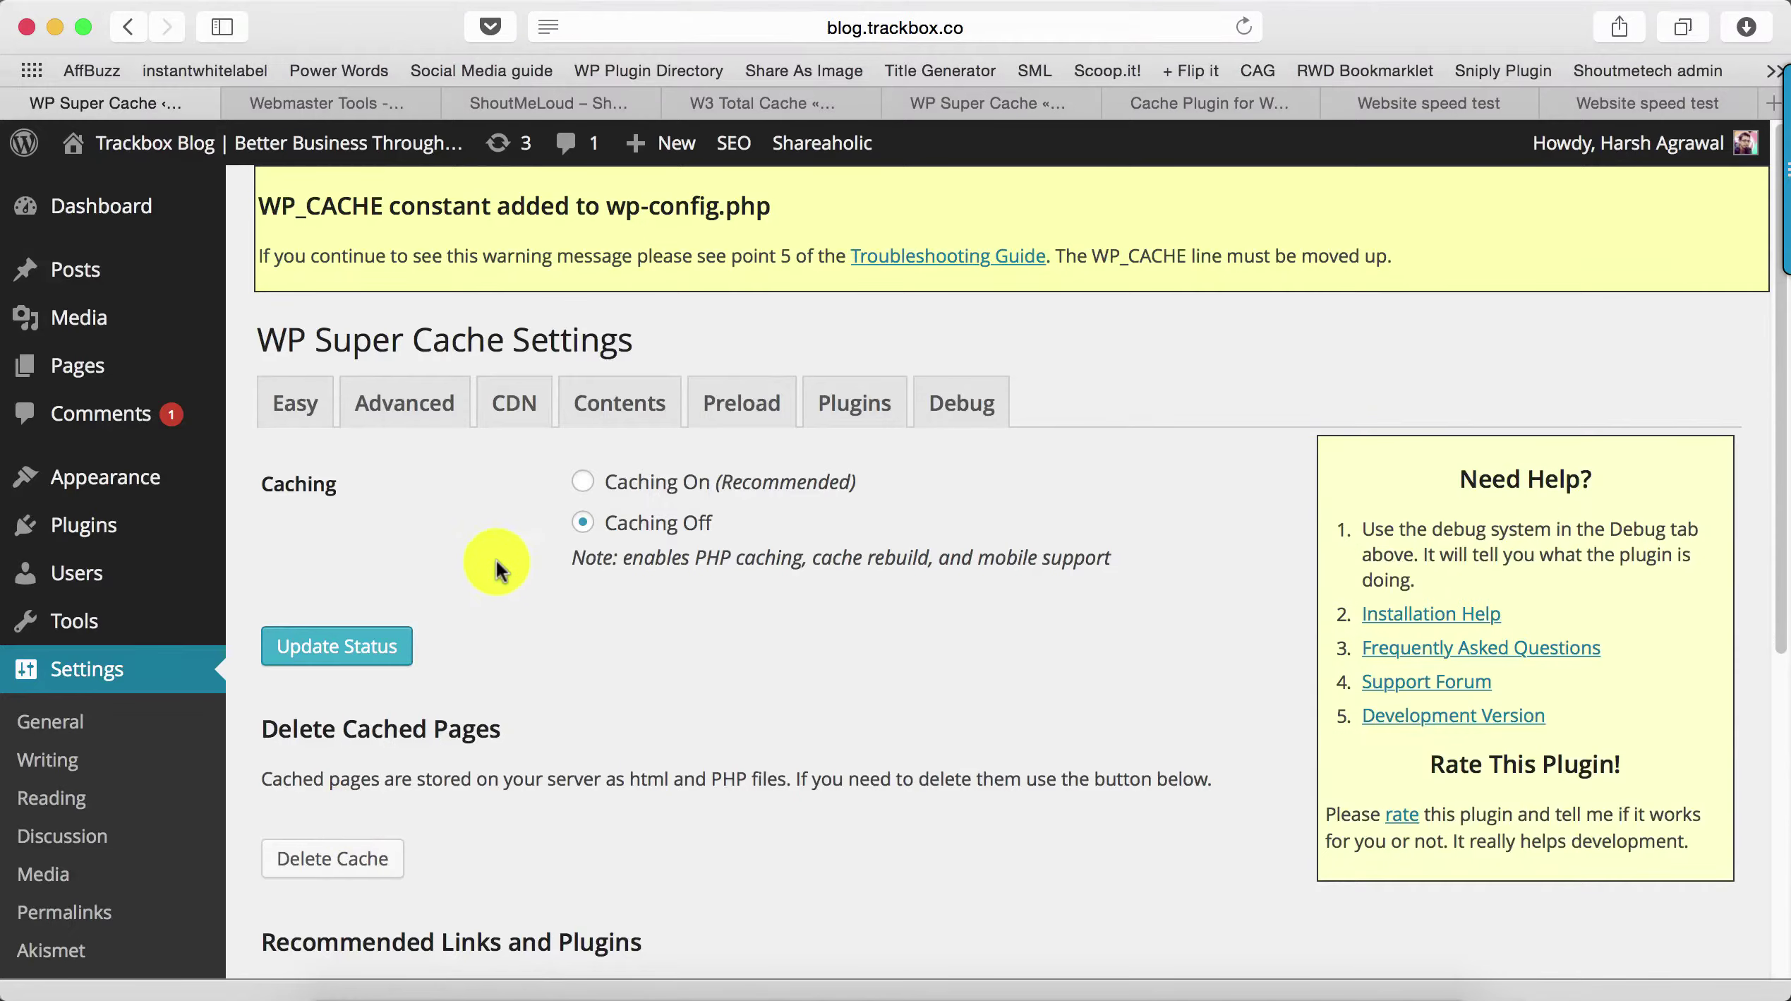
click(584, 487)
scroll(466, 526, down, 1)
click(362, 621)
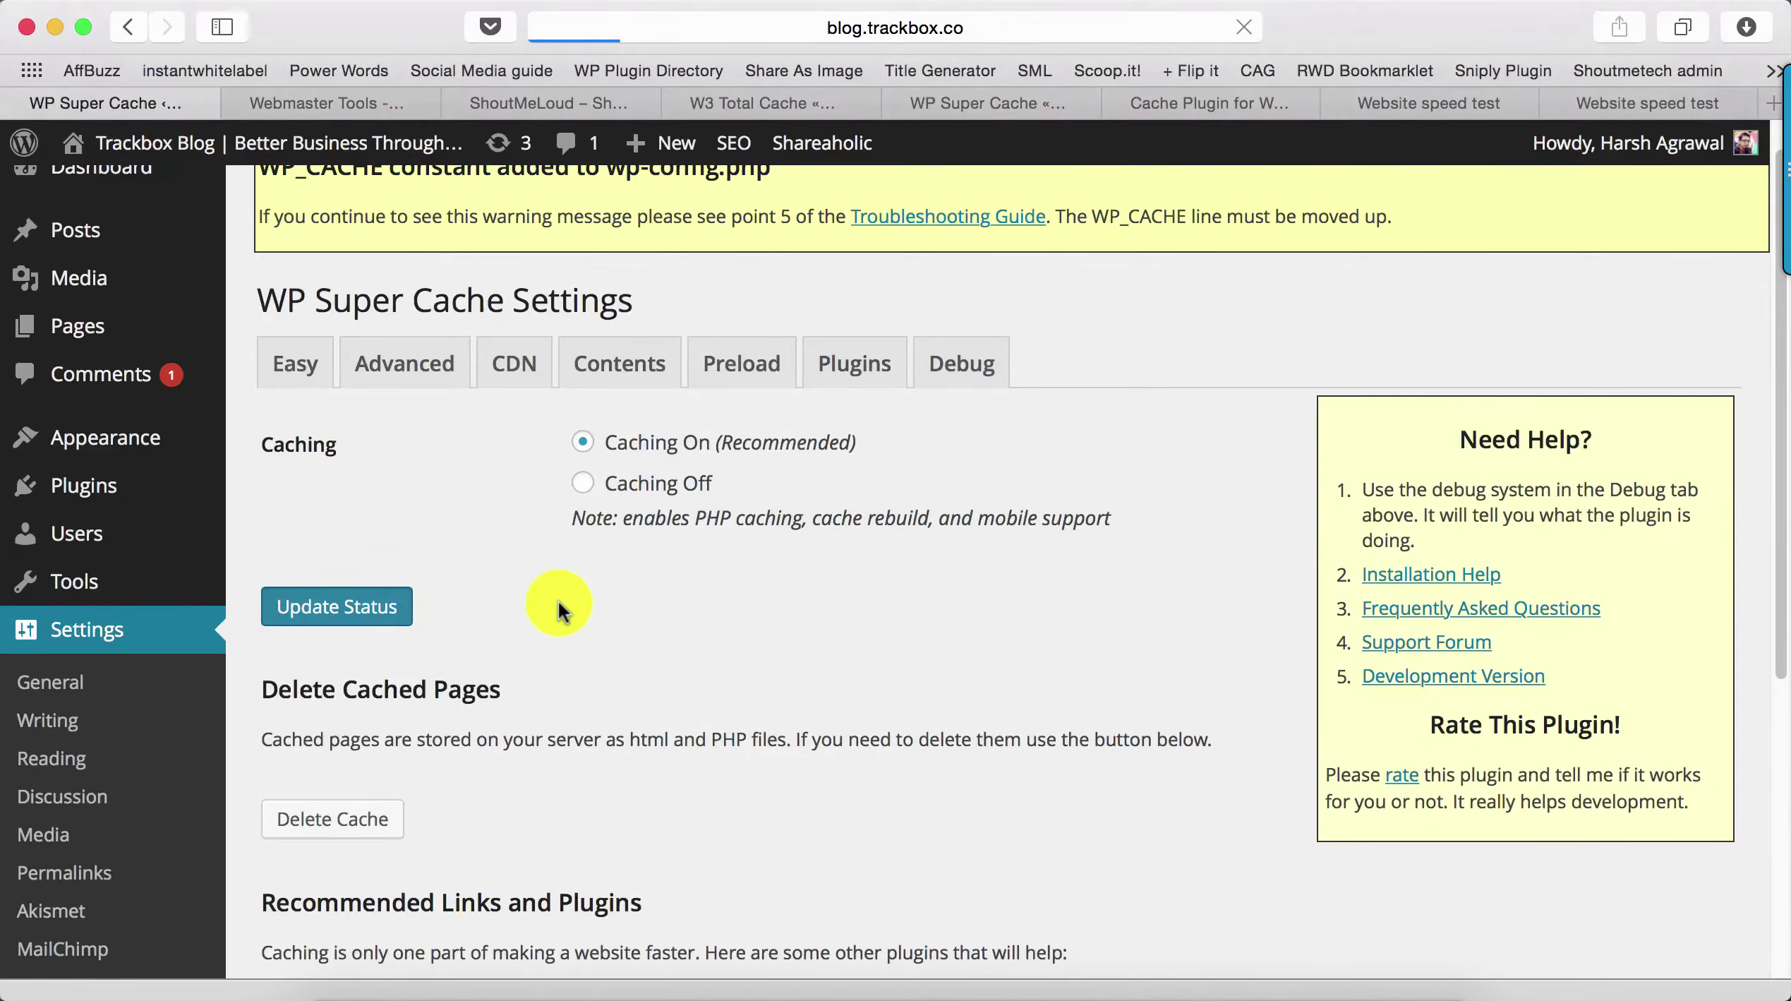
click(395, 288)
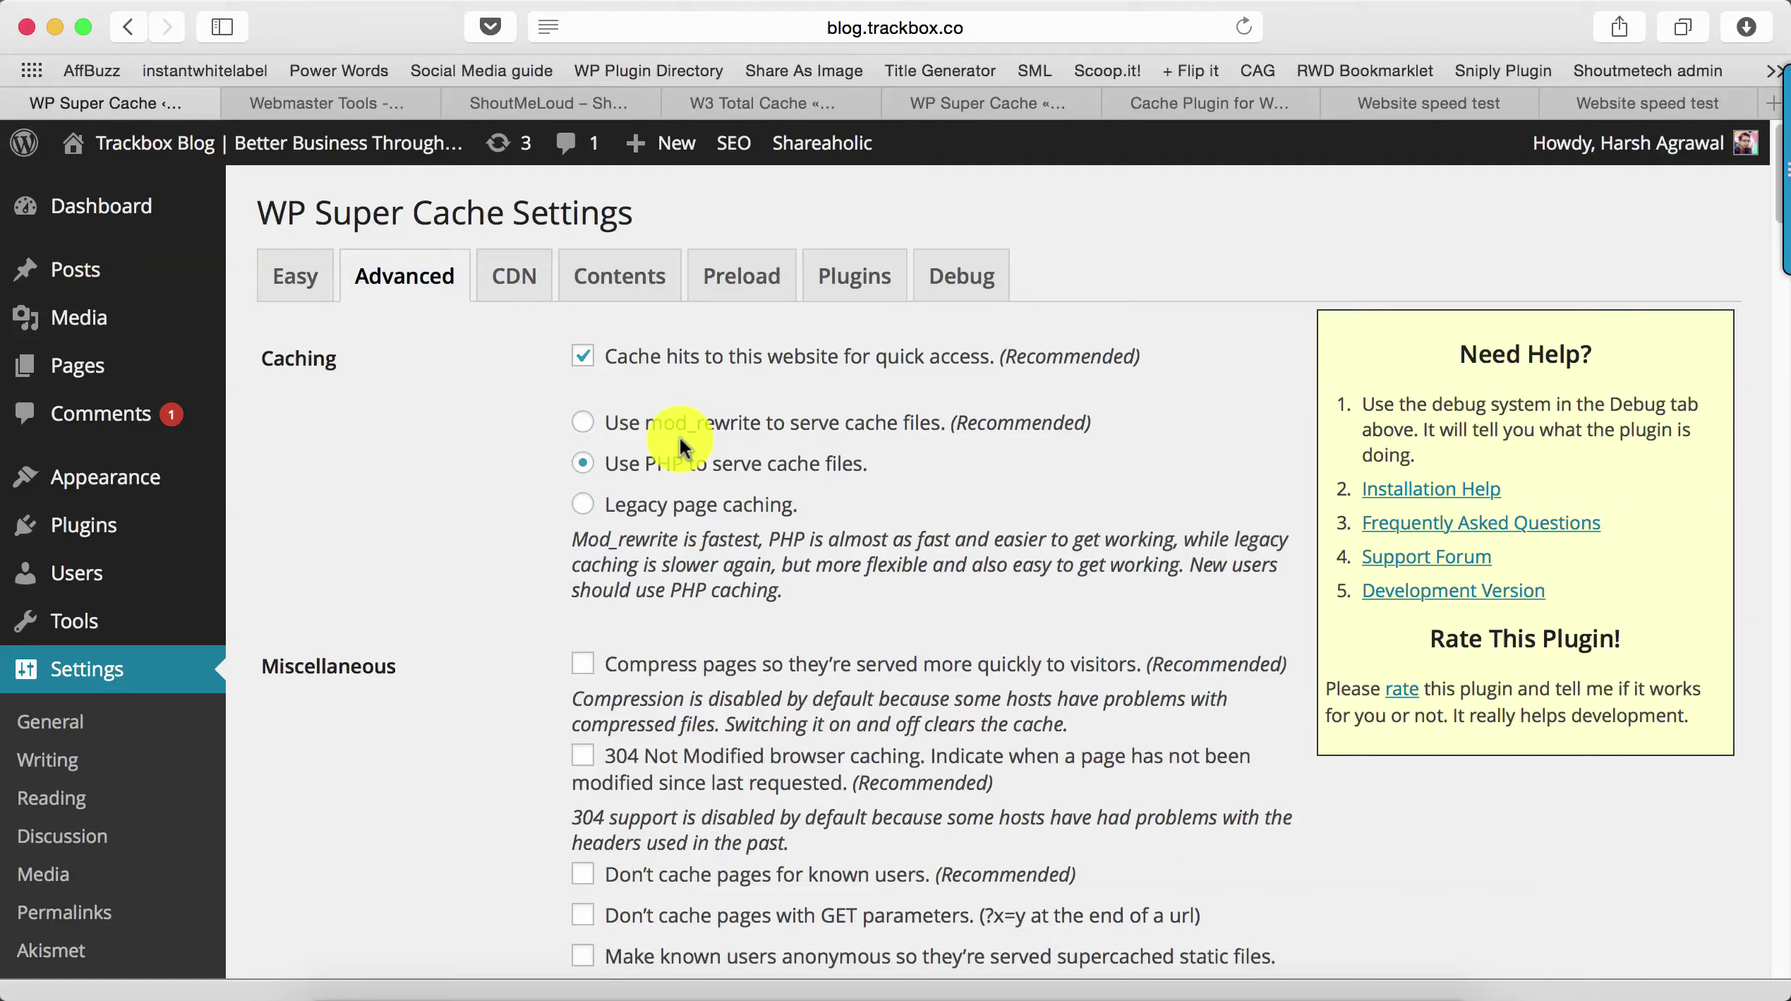
Enable mod_rewrite, page compression, 304 caching and no caching for known users, then save
click(583, 422)
scroll(510, 537, down, 2)
click(584, 570)
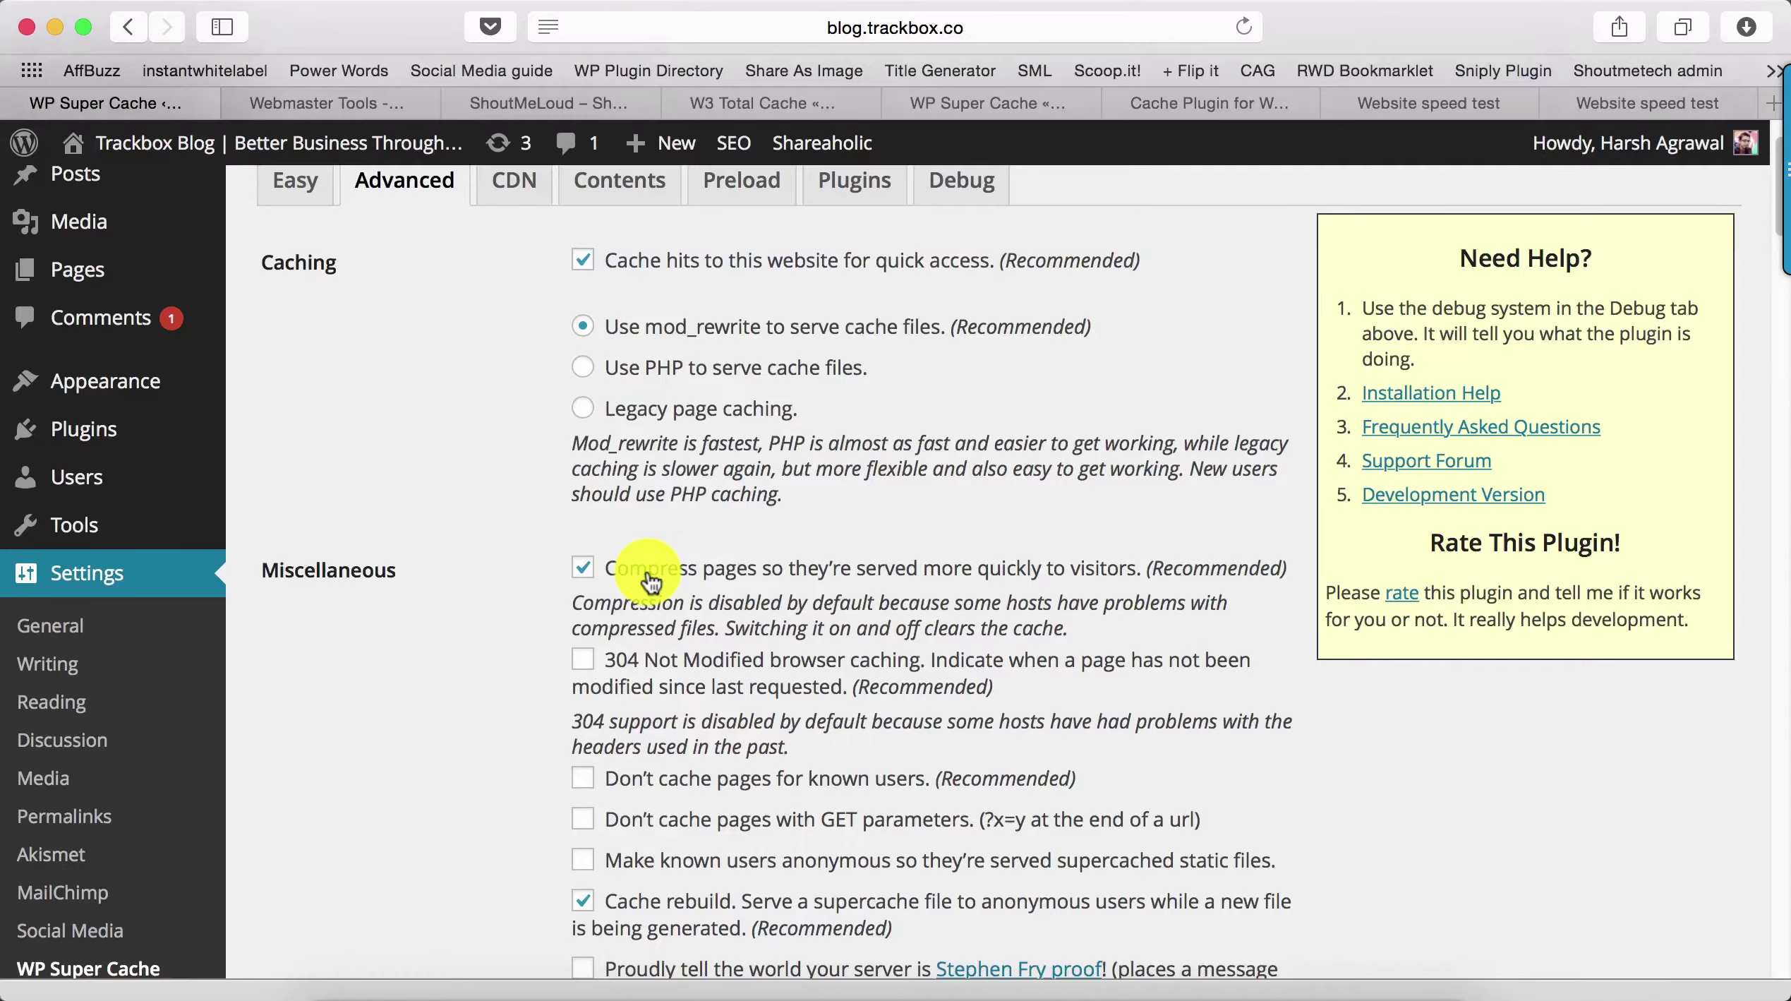
scroll(683, 532, down, 2)
click(583, 557)
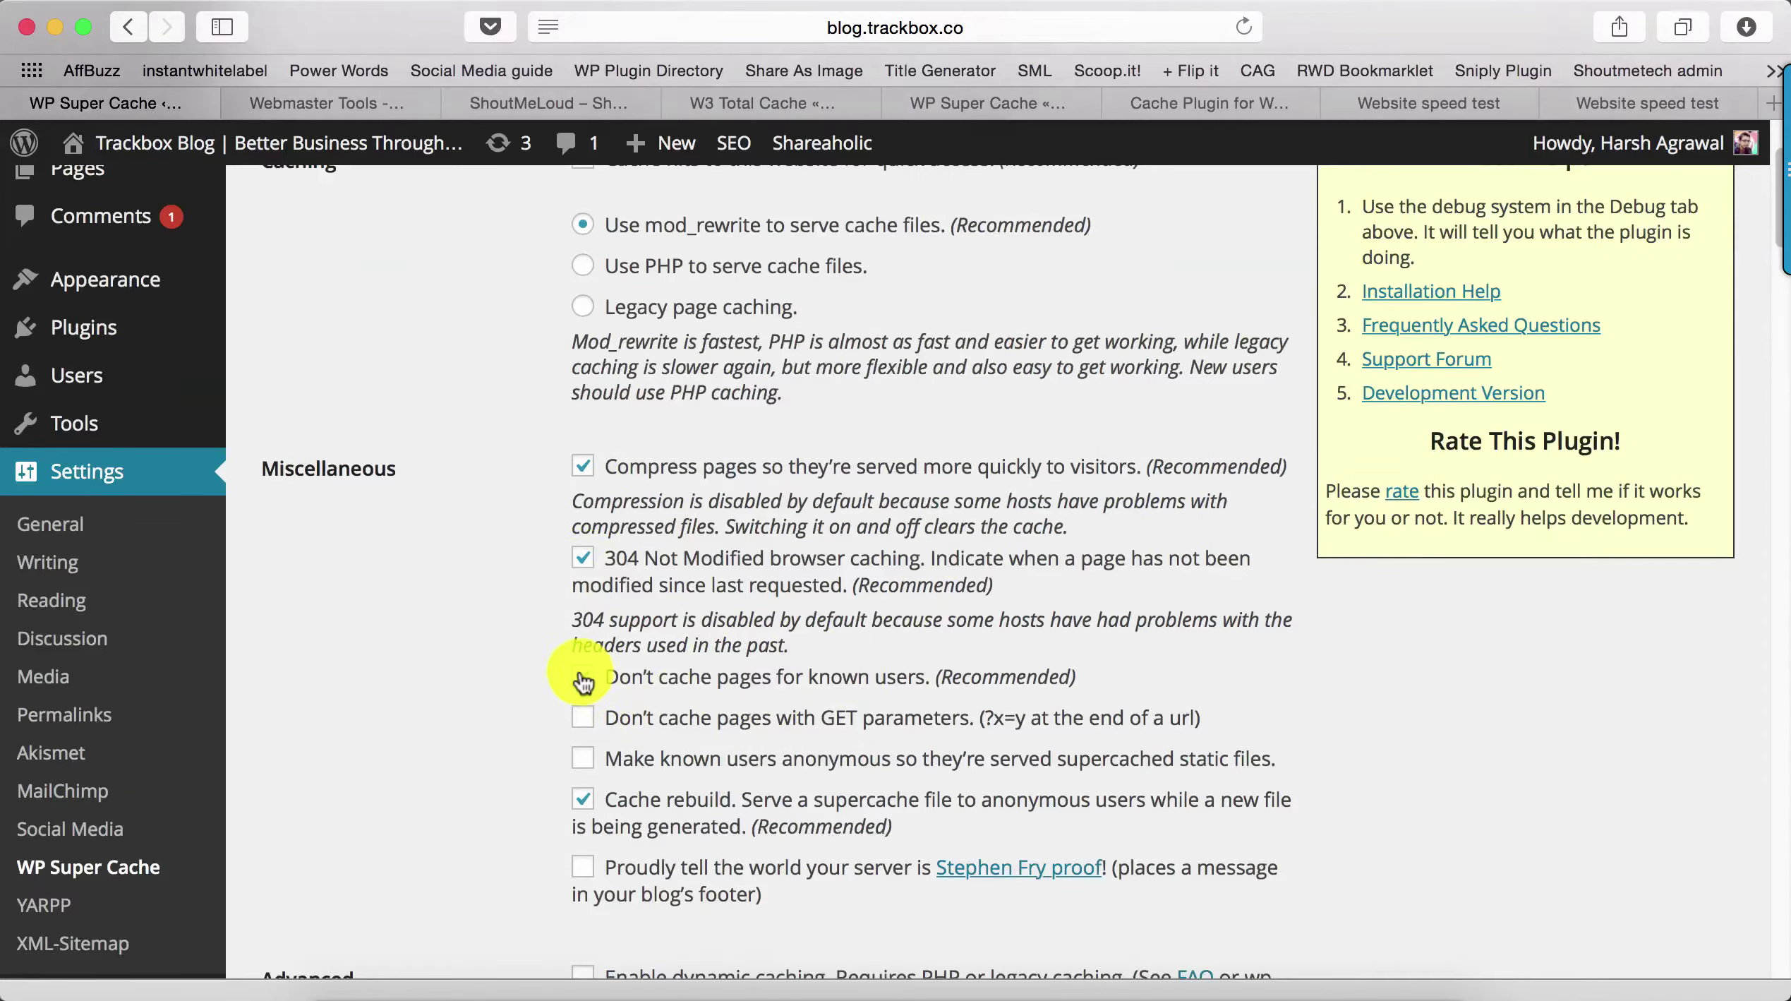
click(583, 678)
scroll(621, 657, down, 2)
scroll(649, 656, down, 15)
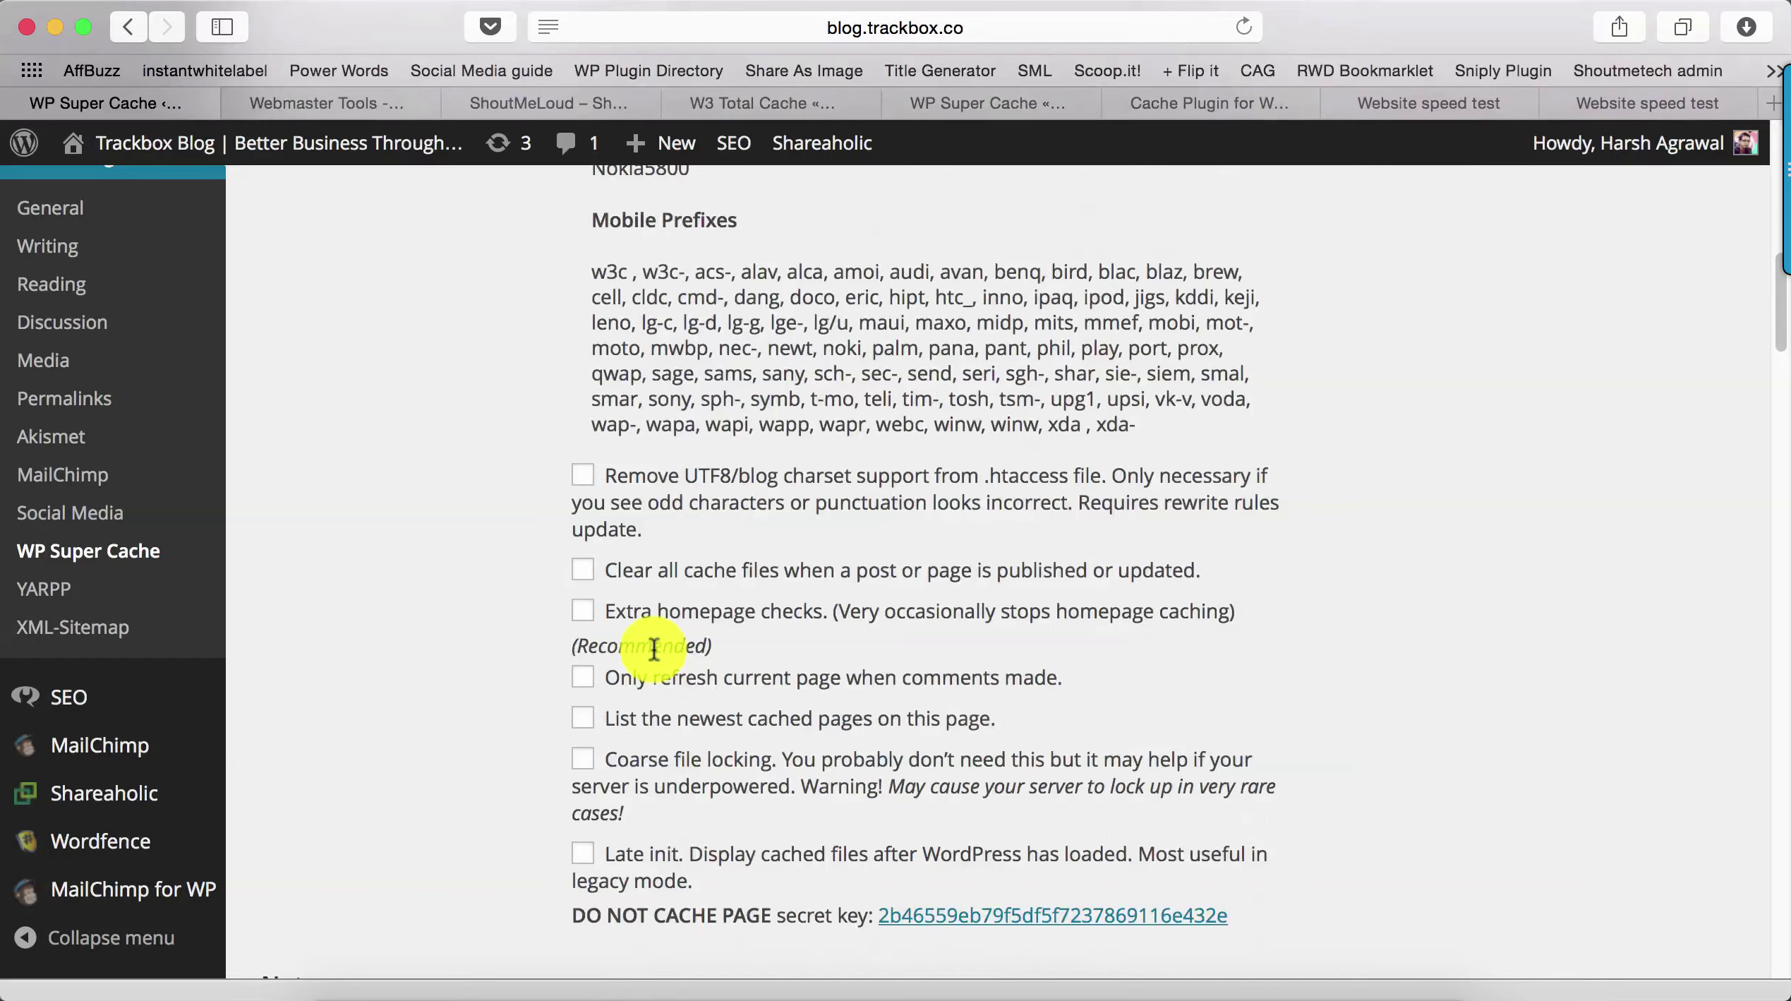
scroll(646, 648, down, 9)
click(385, 782)
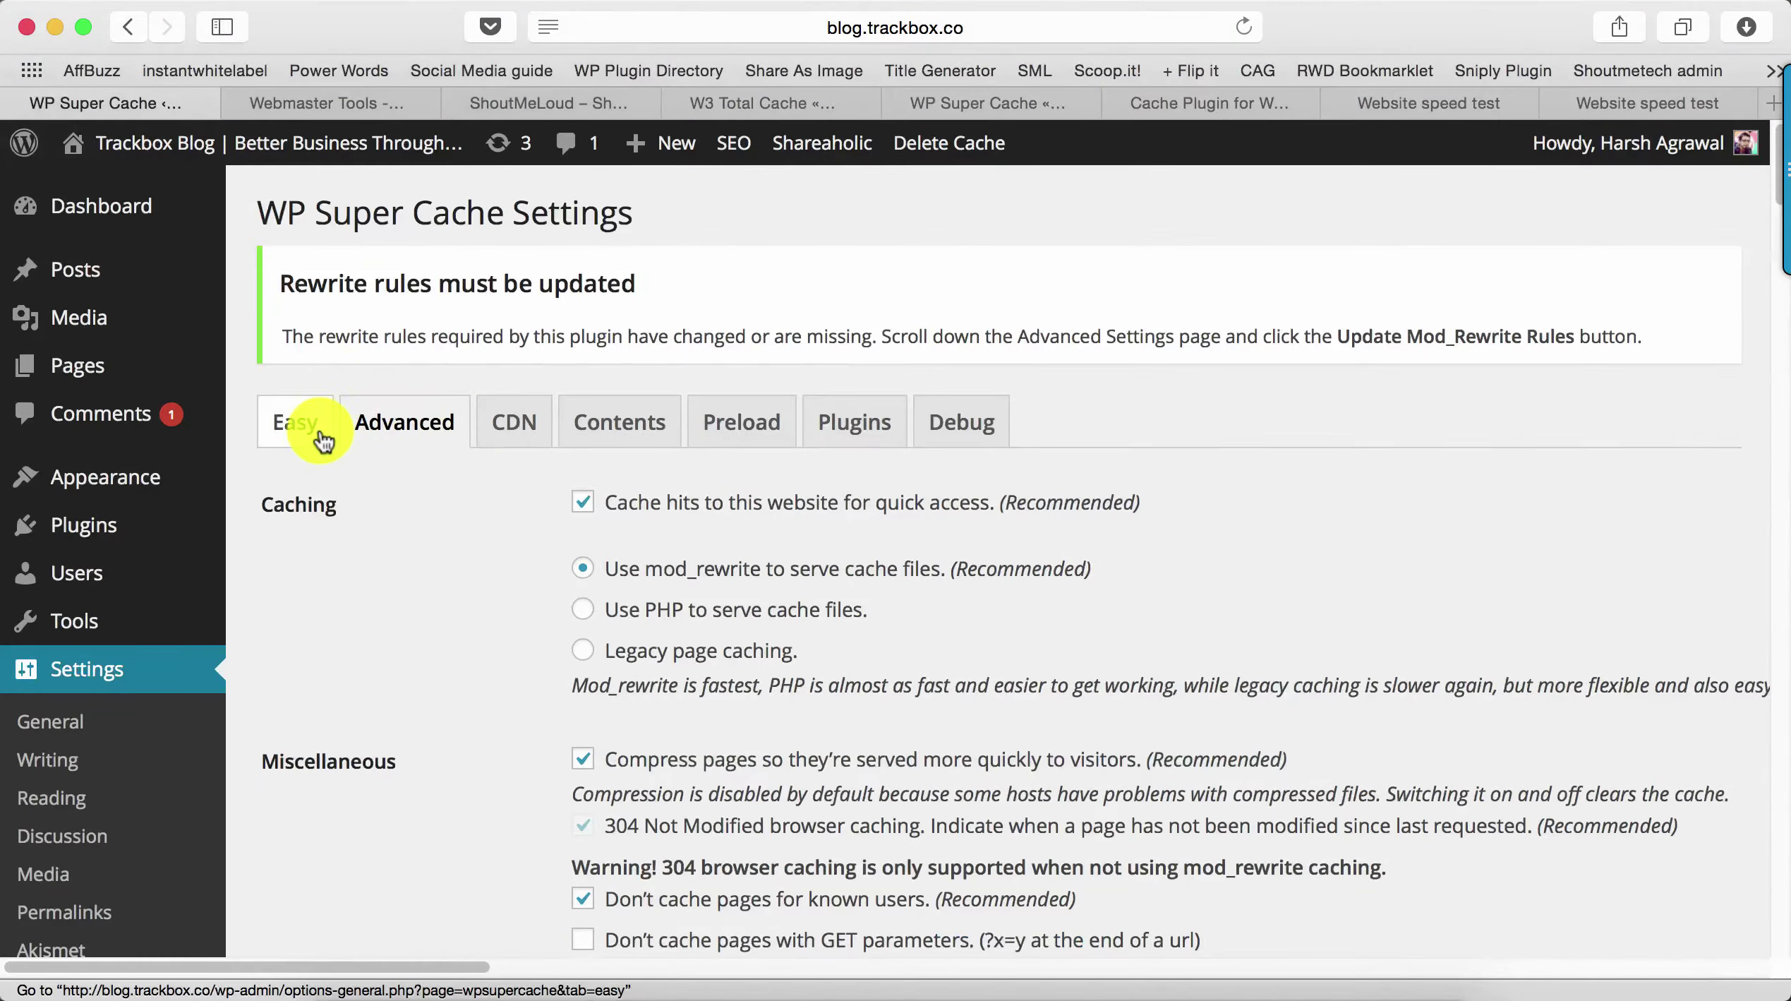
On the Easy tab, run the cache tester and highlight the matching-timestamps result
click(301, 431)
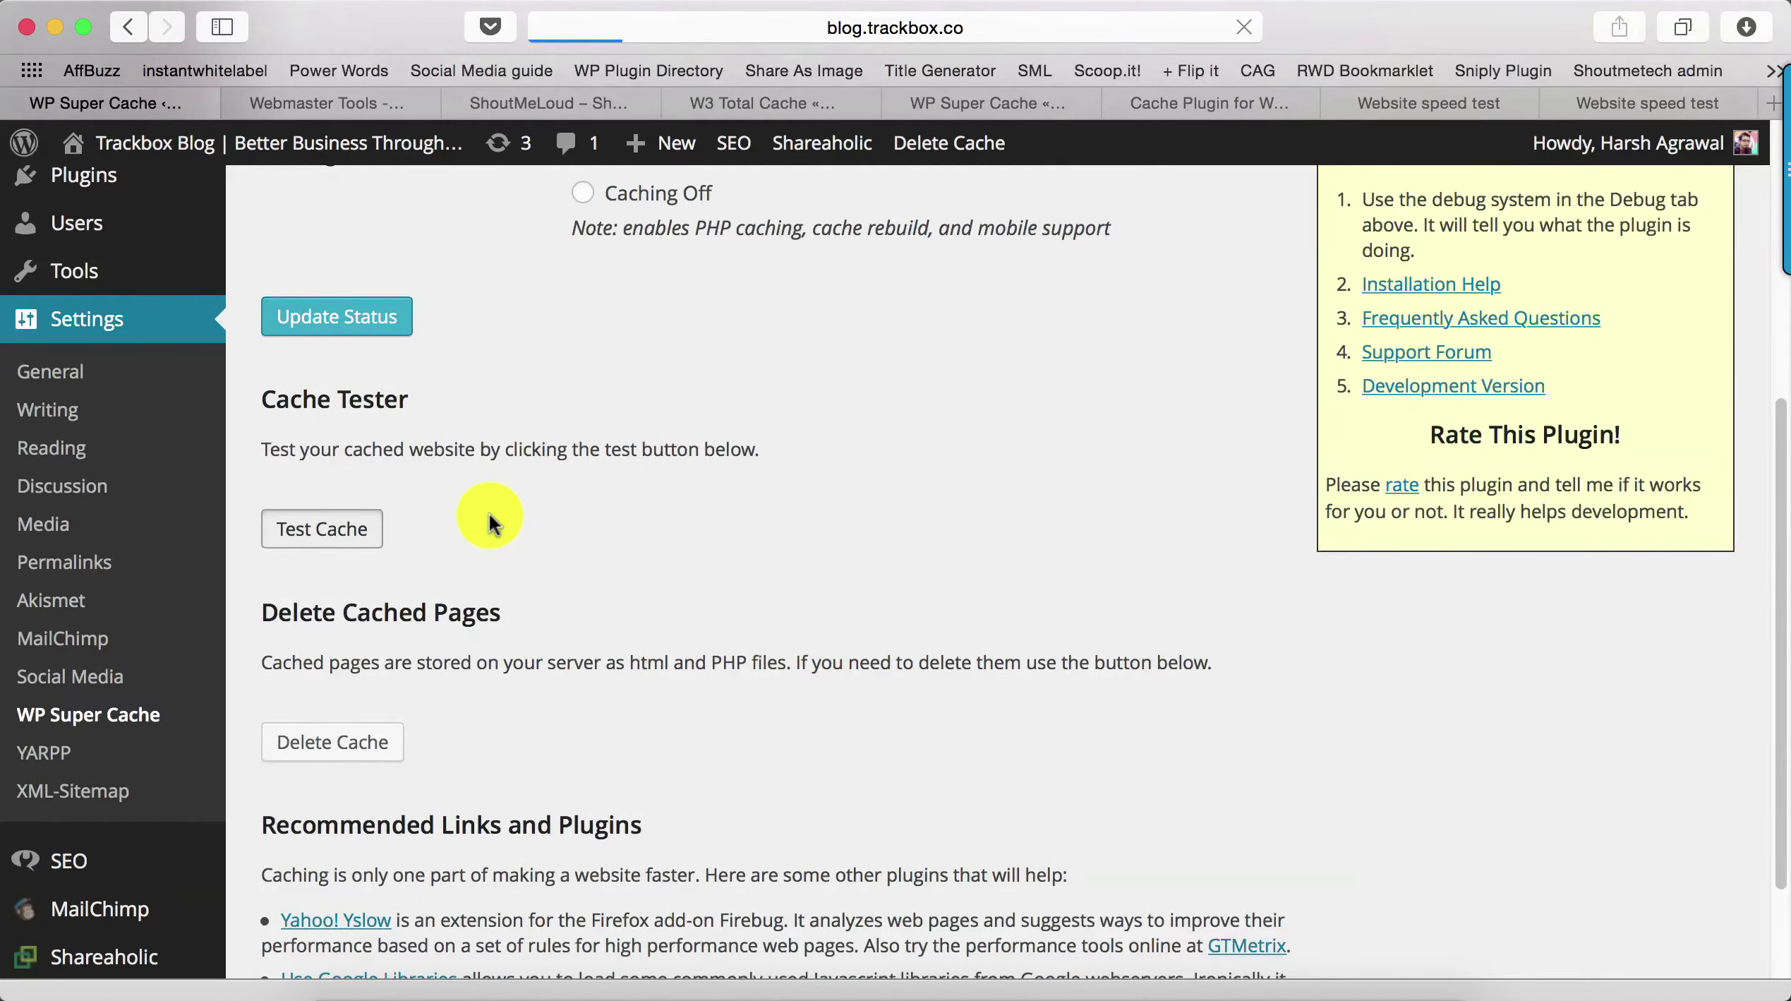
scroll(491, 514, down, 6)
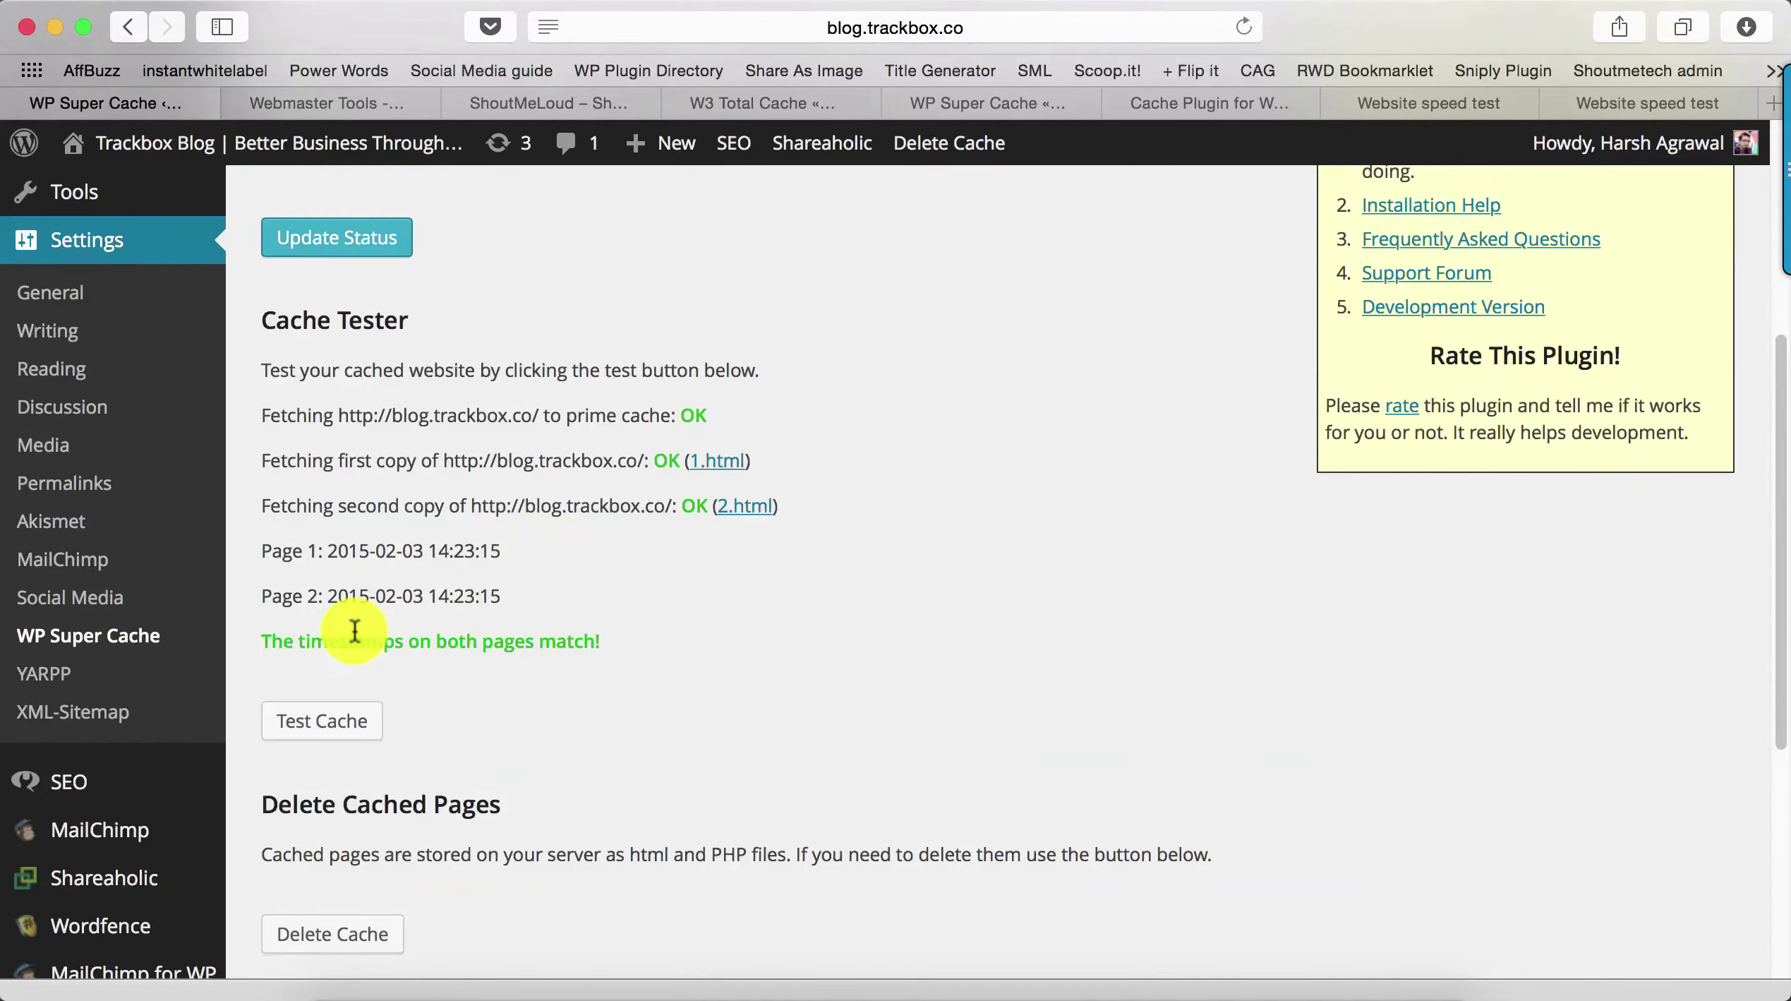
drag(261, 641, 627, 625)
scroll(626, 624, up, 6)
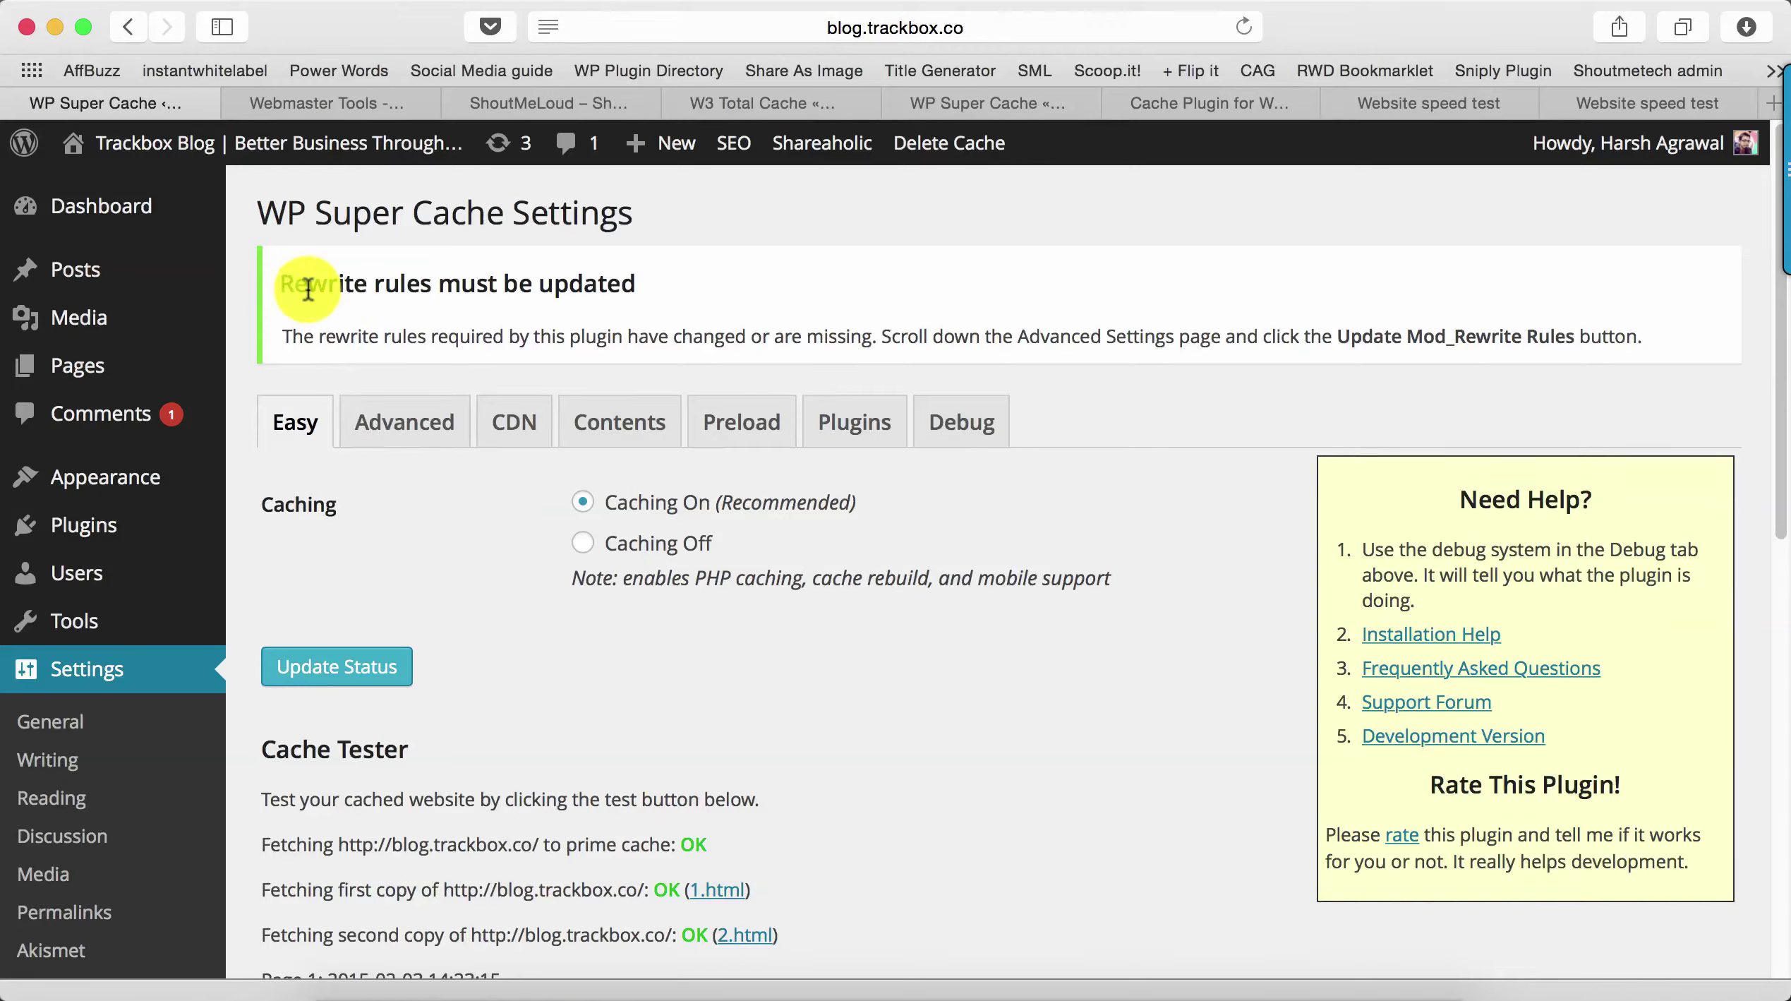
Highlight the rewrite-rules warning, then update the mod_rewrite rules from the Advanced tab
drag(280, 283, 639, 285)
drag(464, 286, 638, 284)
click(417, 406)
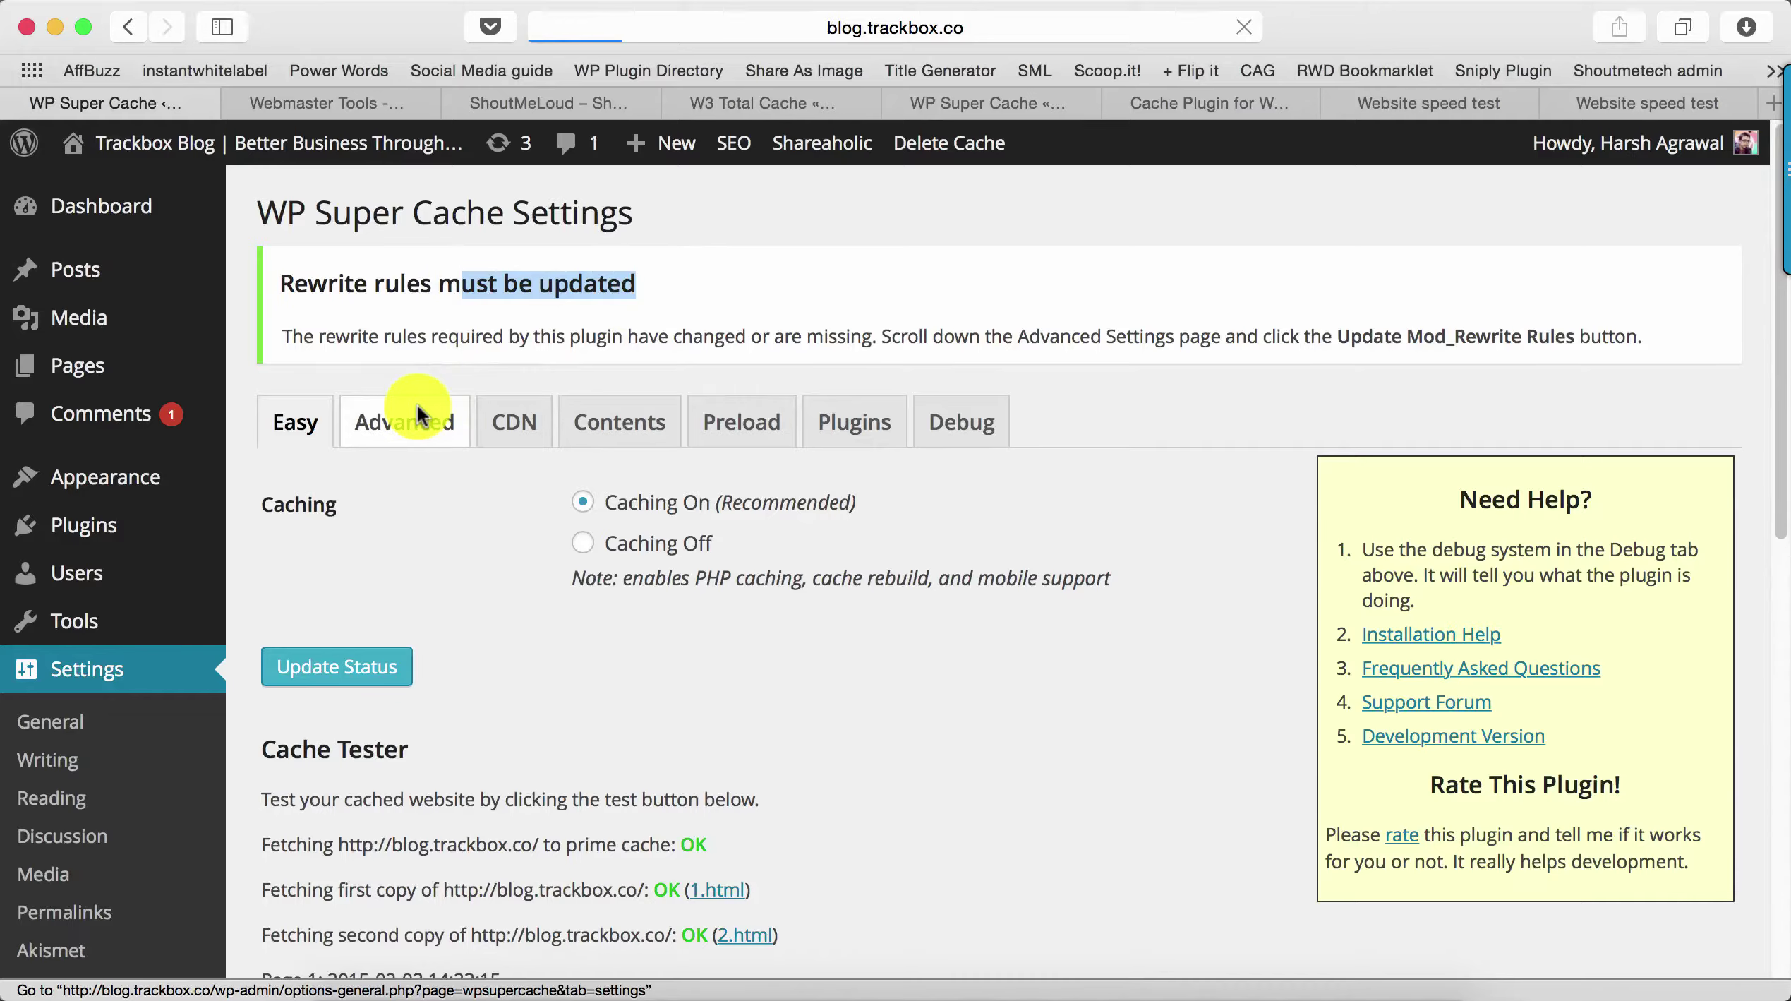
scroll(452, 494, down, 15)
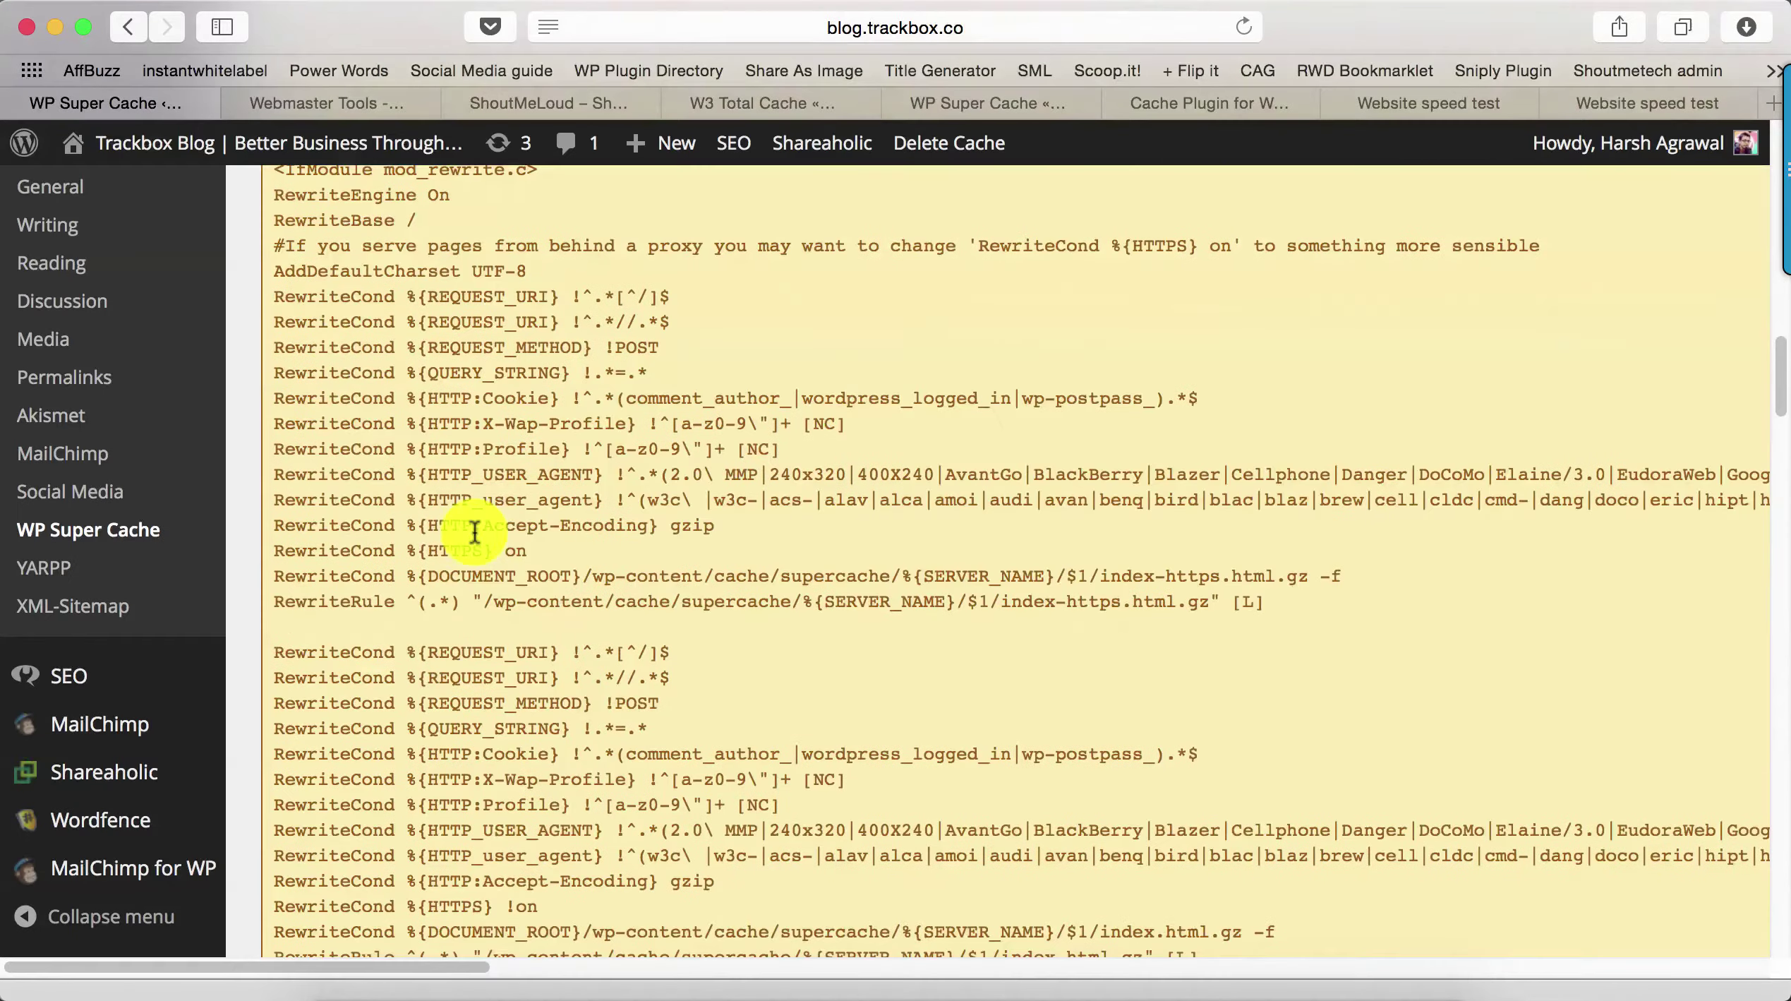
scroll(475, 533, down, 10)
scroll(459, 548, up, 3)
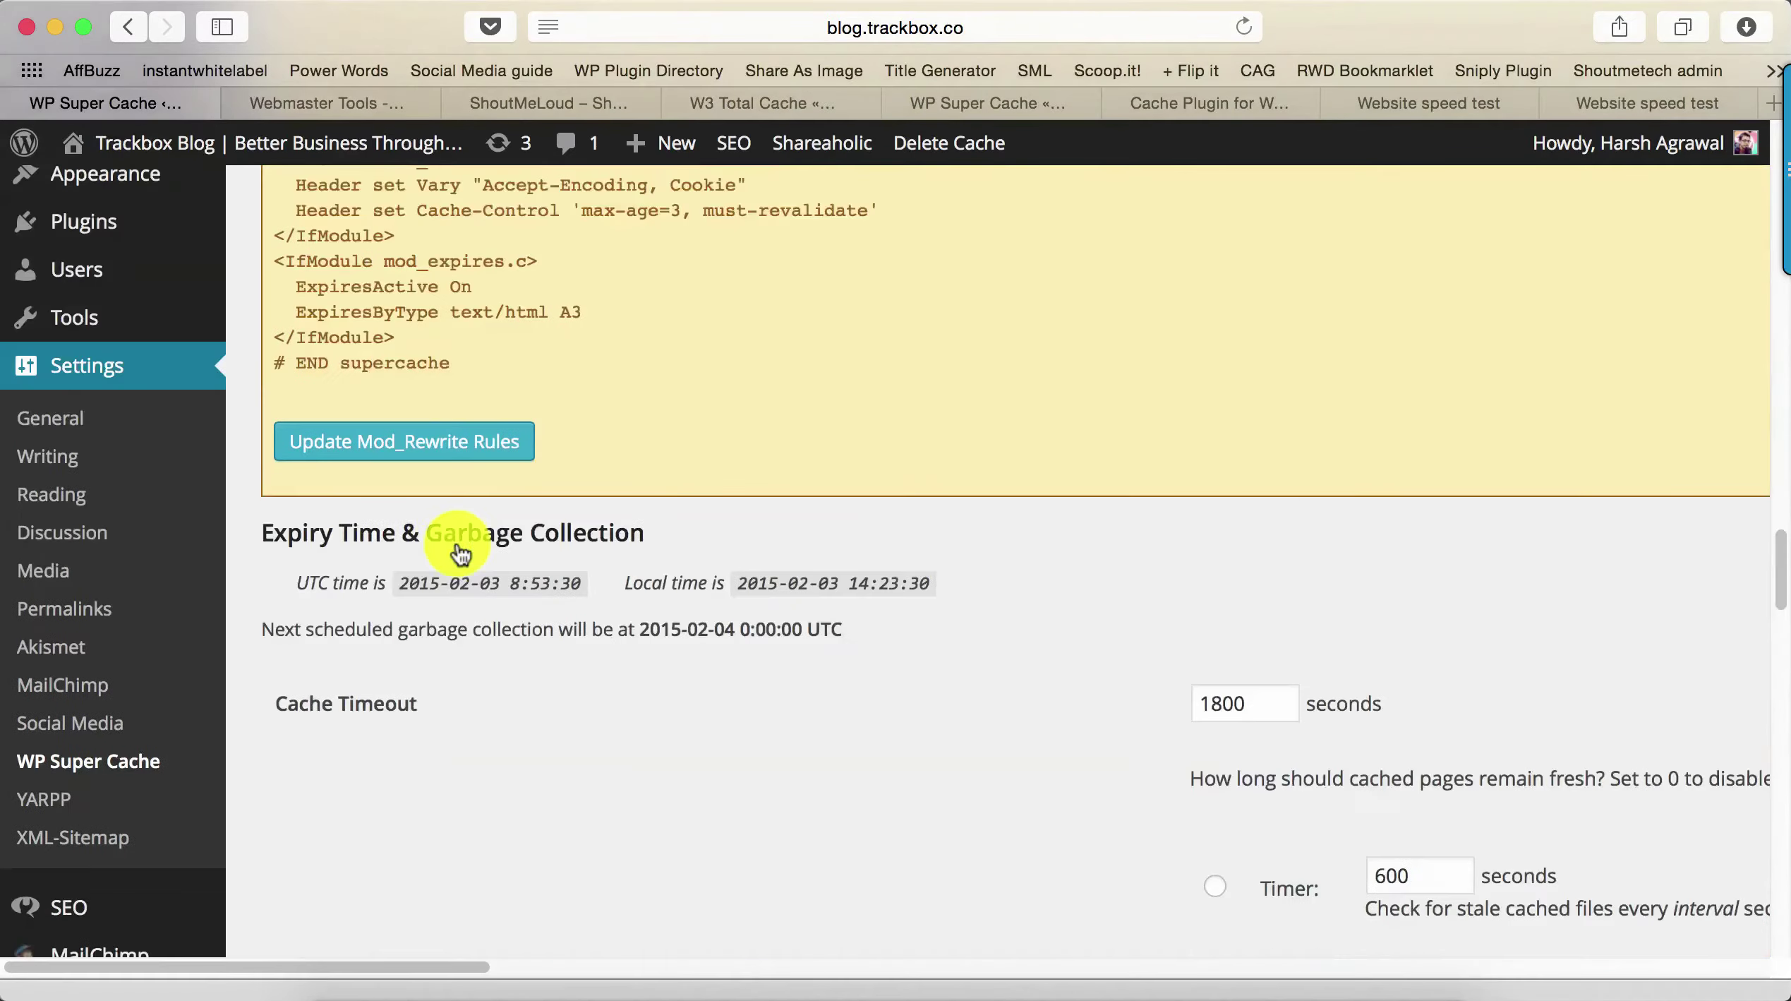
click(406, 441)
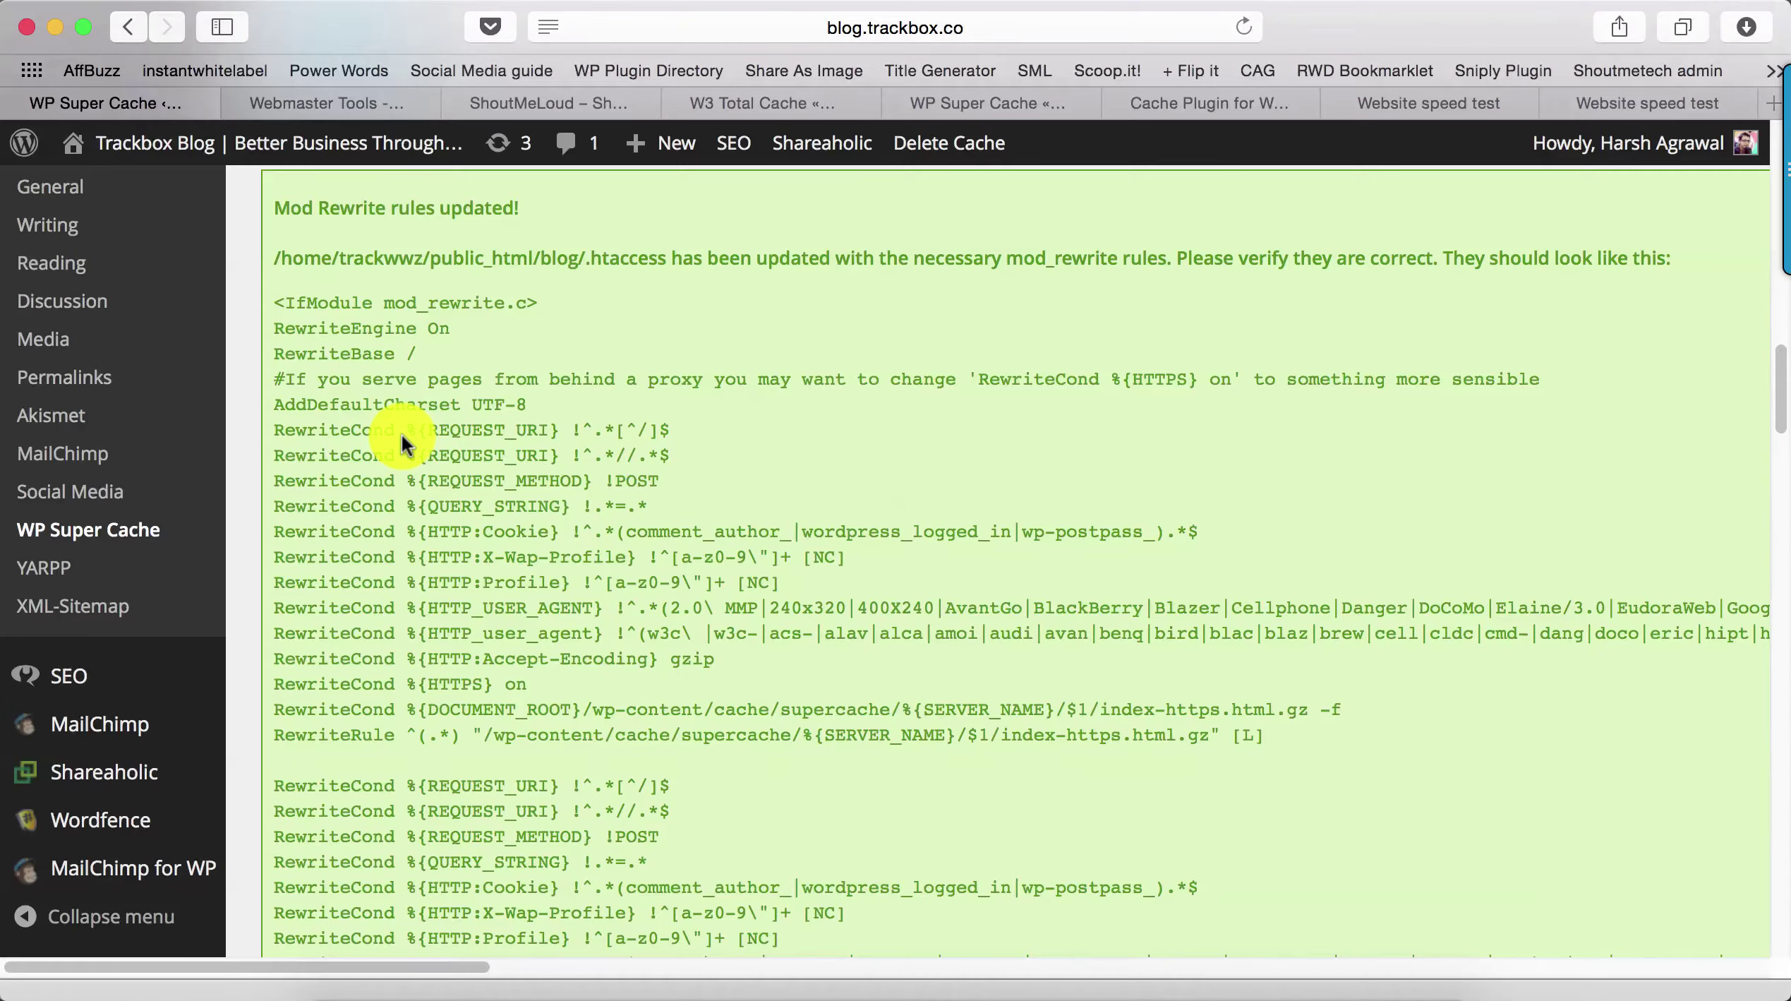
scroll(402, 438, up, 15)
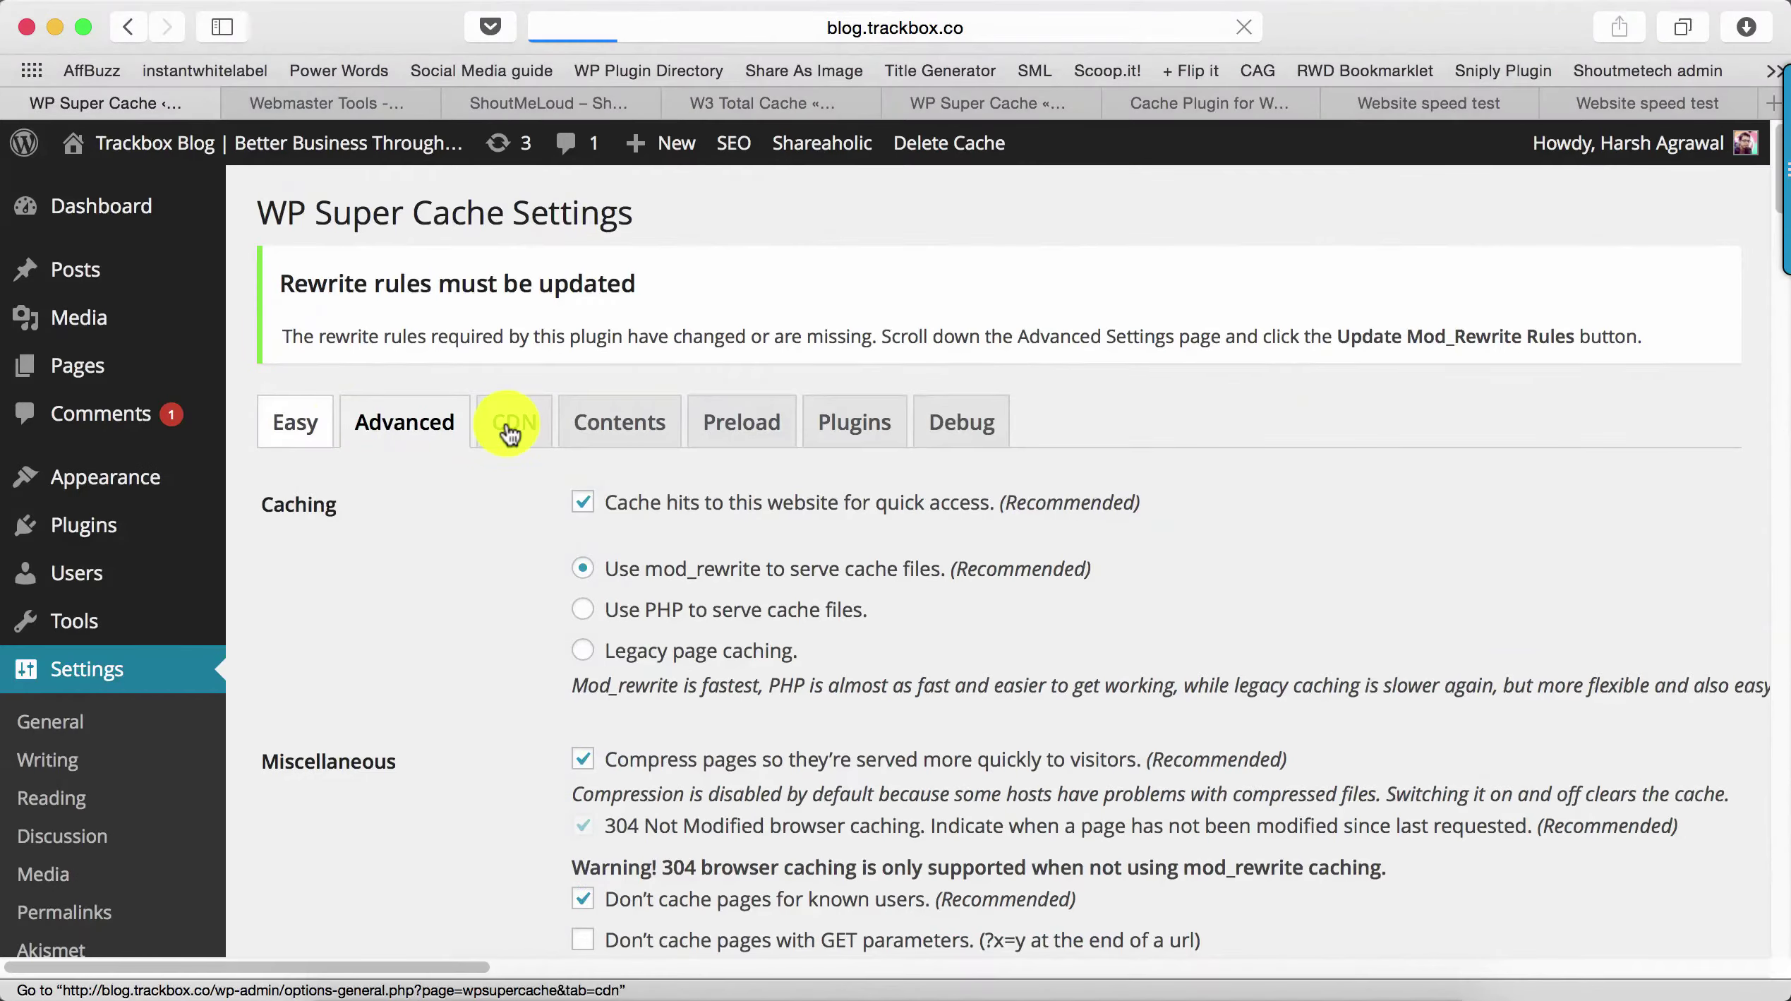
click(506, 423)
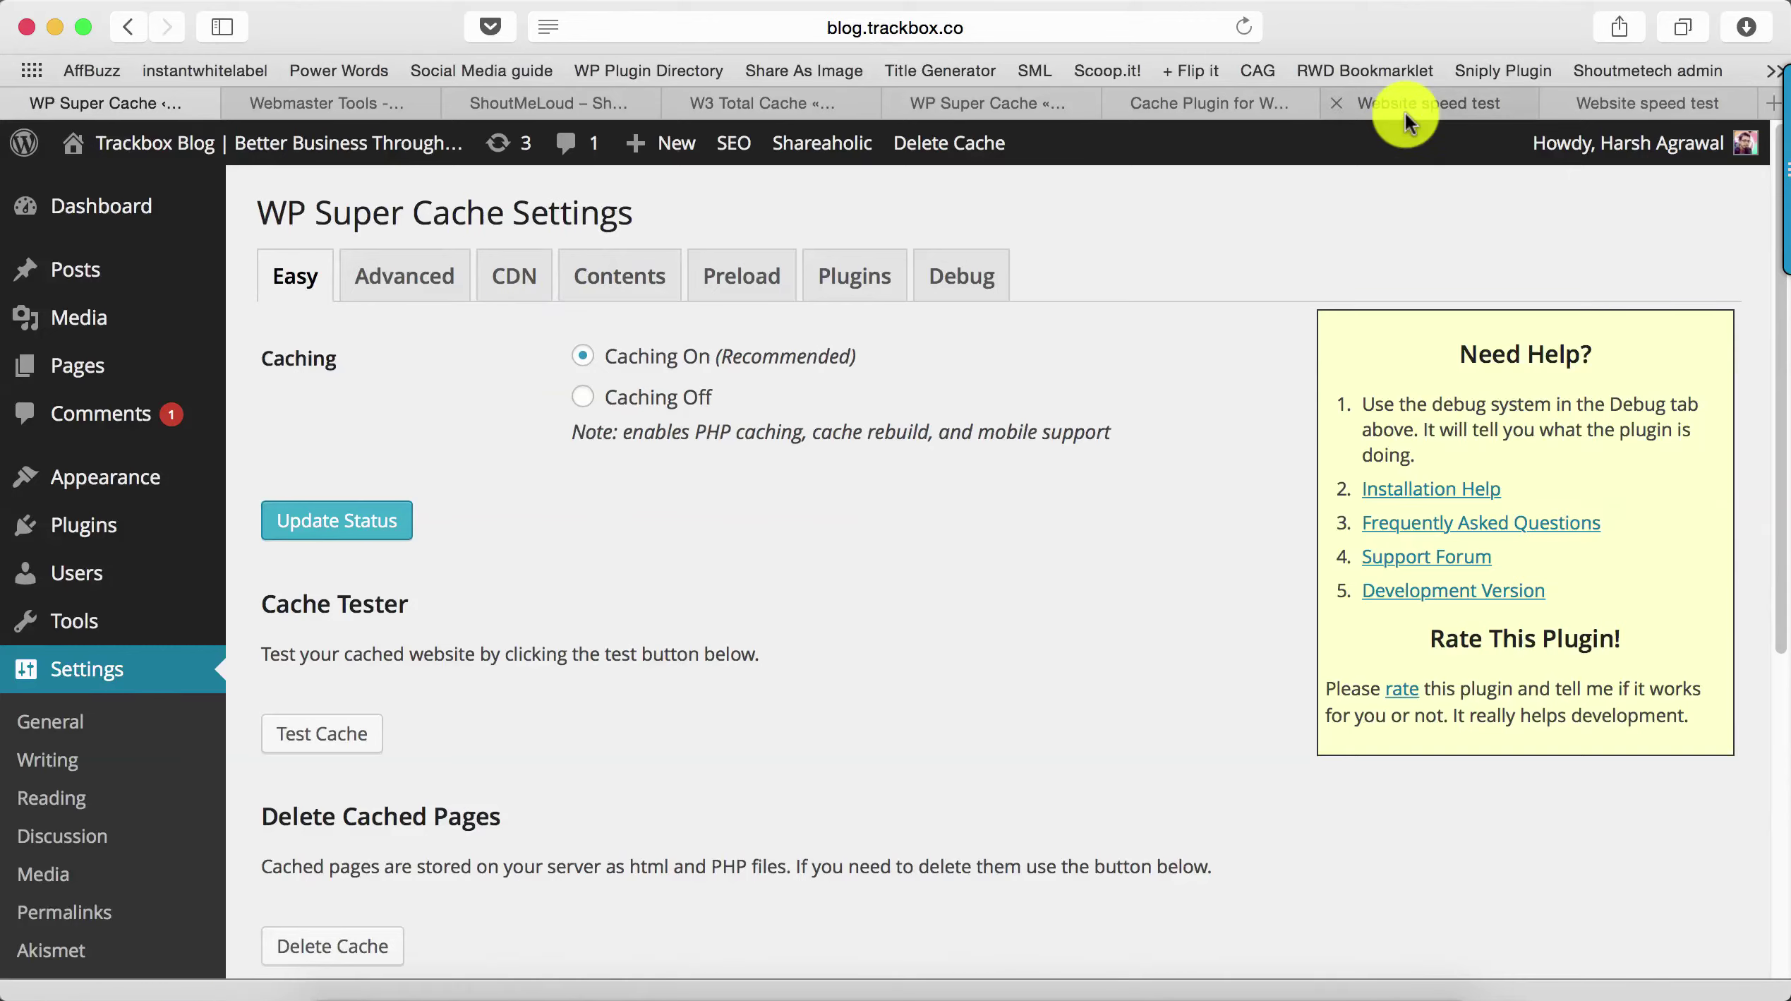
Check the blog front page, then run a new Pingdom test on blog.trackbox.co
super+click(212, 170)
click(498, 103)
key(super+w)
triple_click(745, 329)
key(super+c)
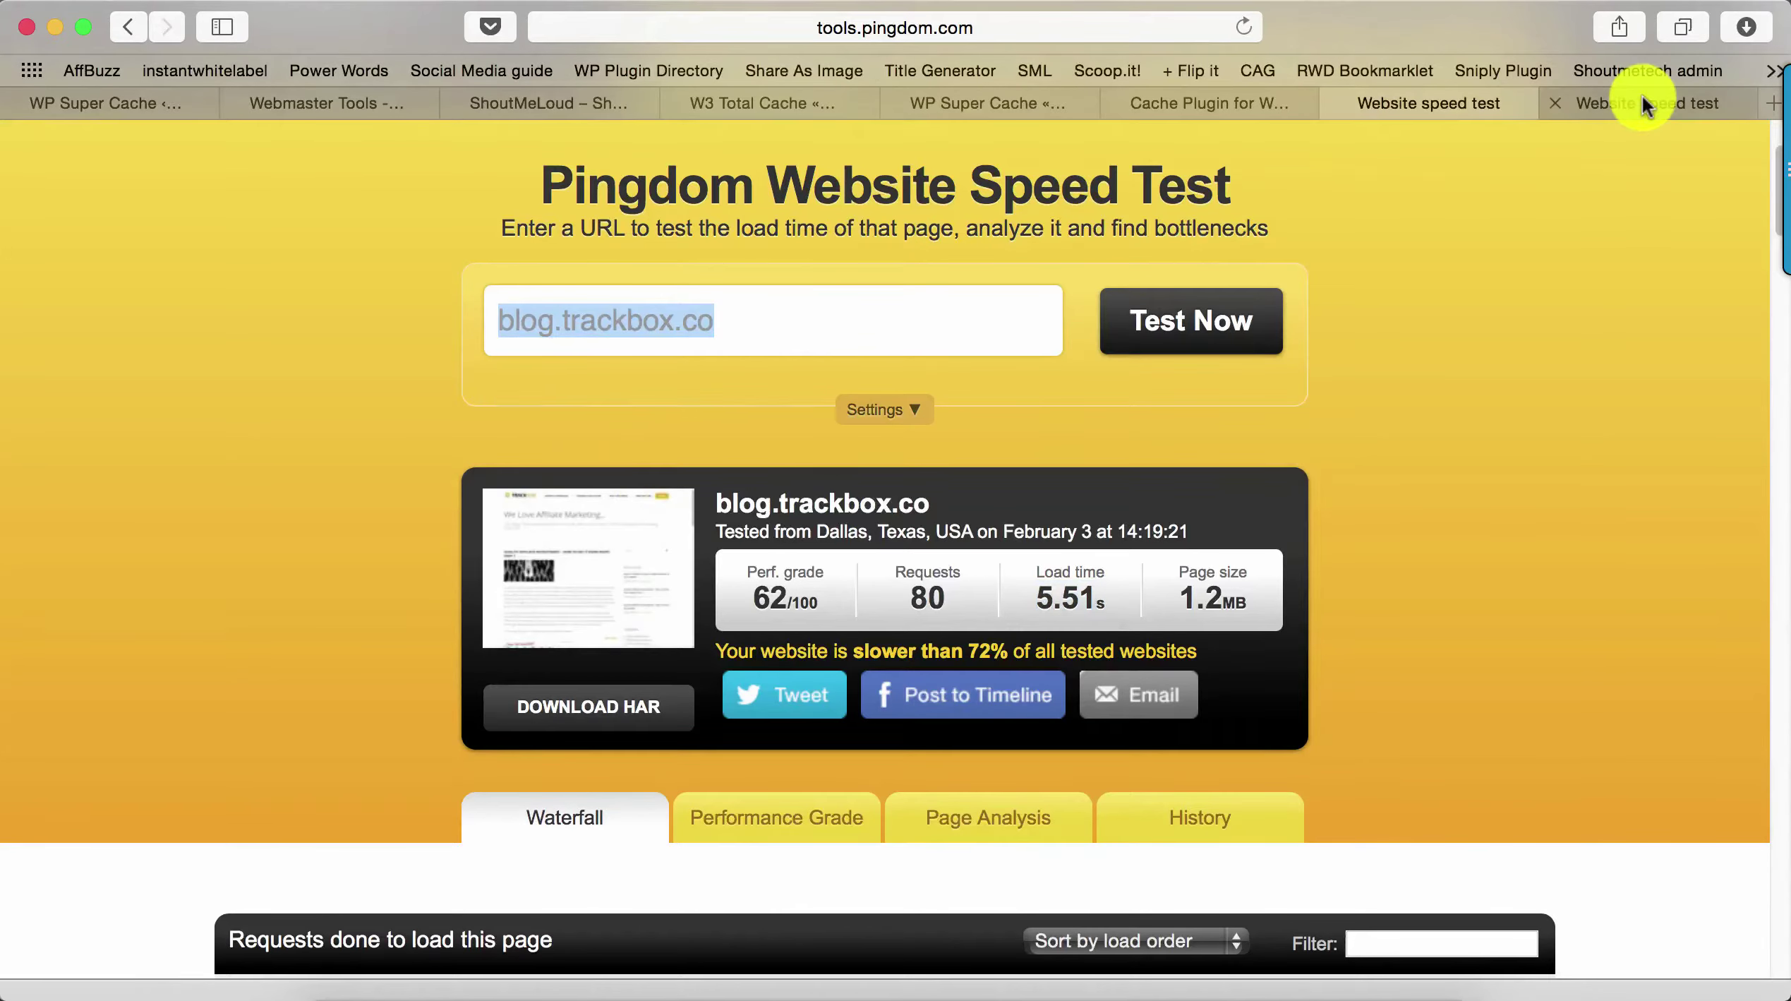
click(1640, 103)
click(734, 494)
key(super+v)
click(1128, 508)
key(super+f)
text(tracj)
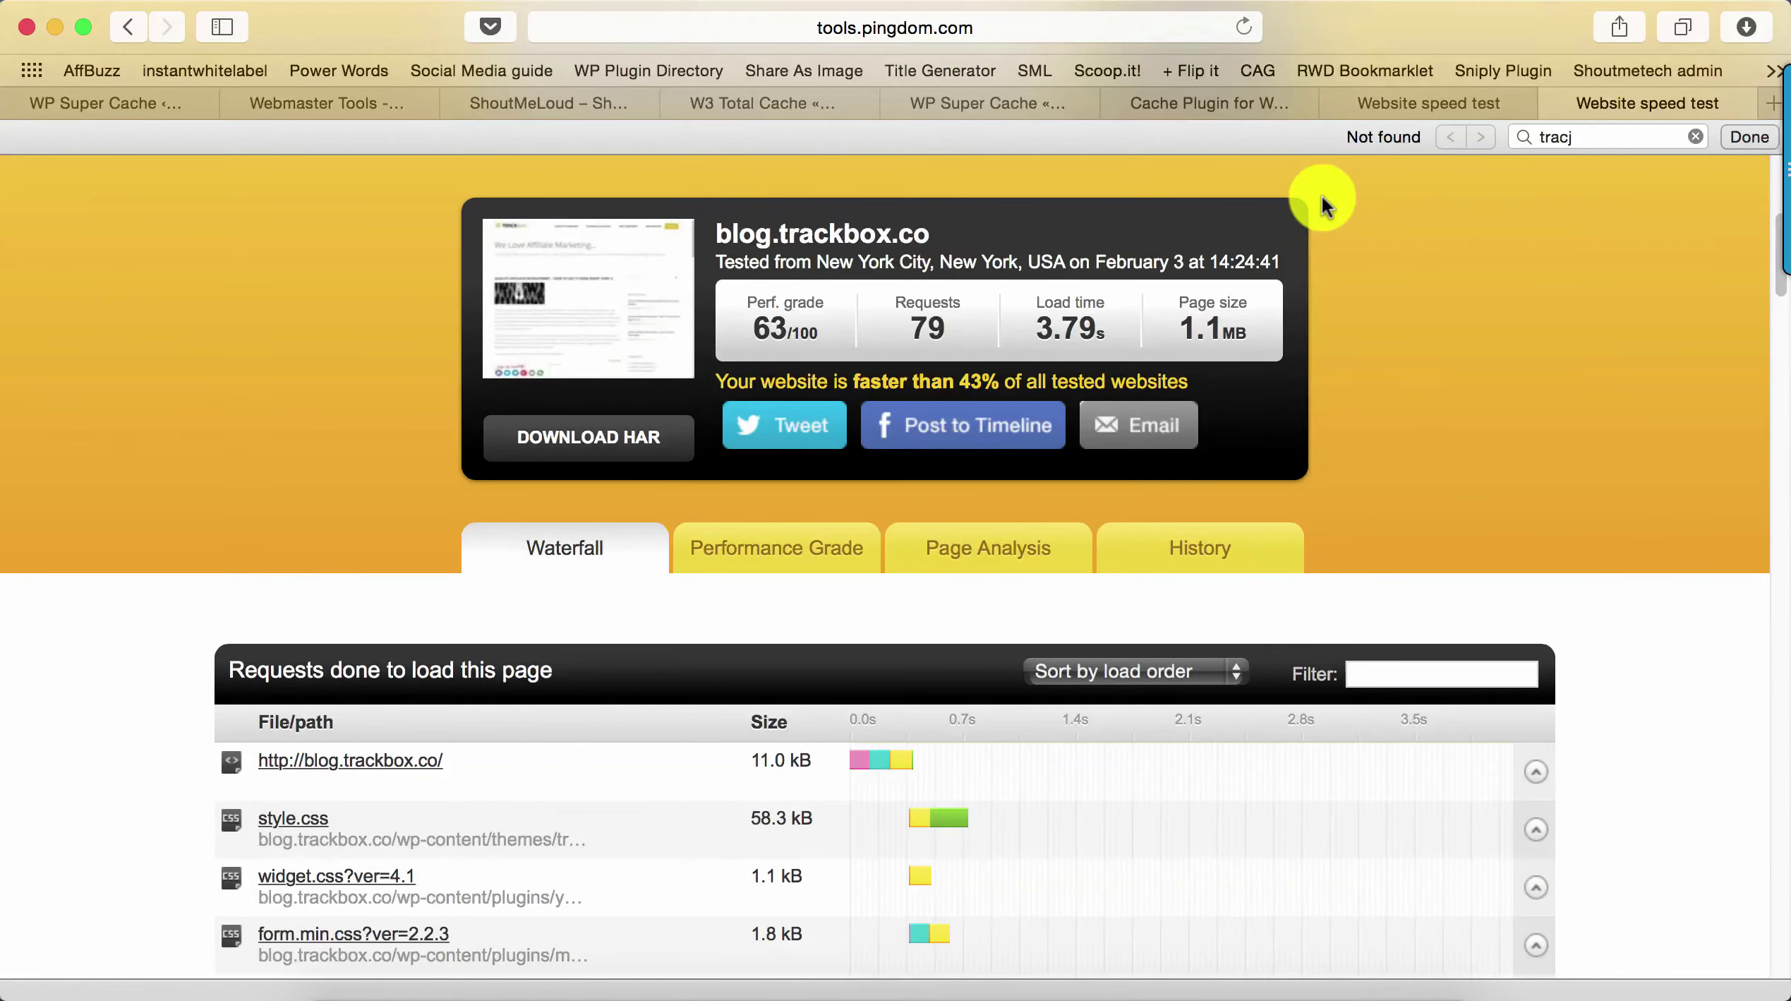
Highlight the old test's 80 requests, then the new test's 79 requests and 3.79 s load time
click(1388, 107)
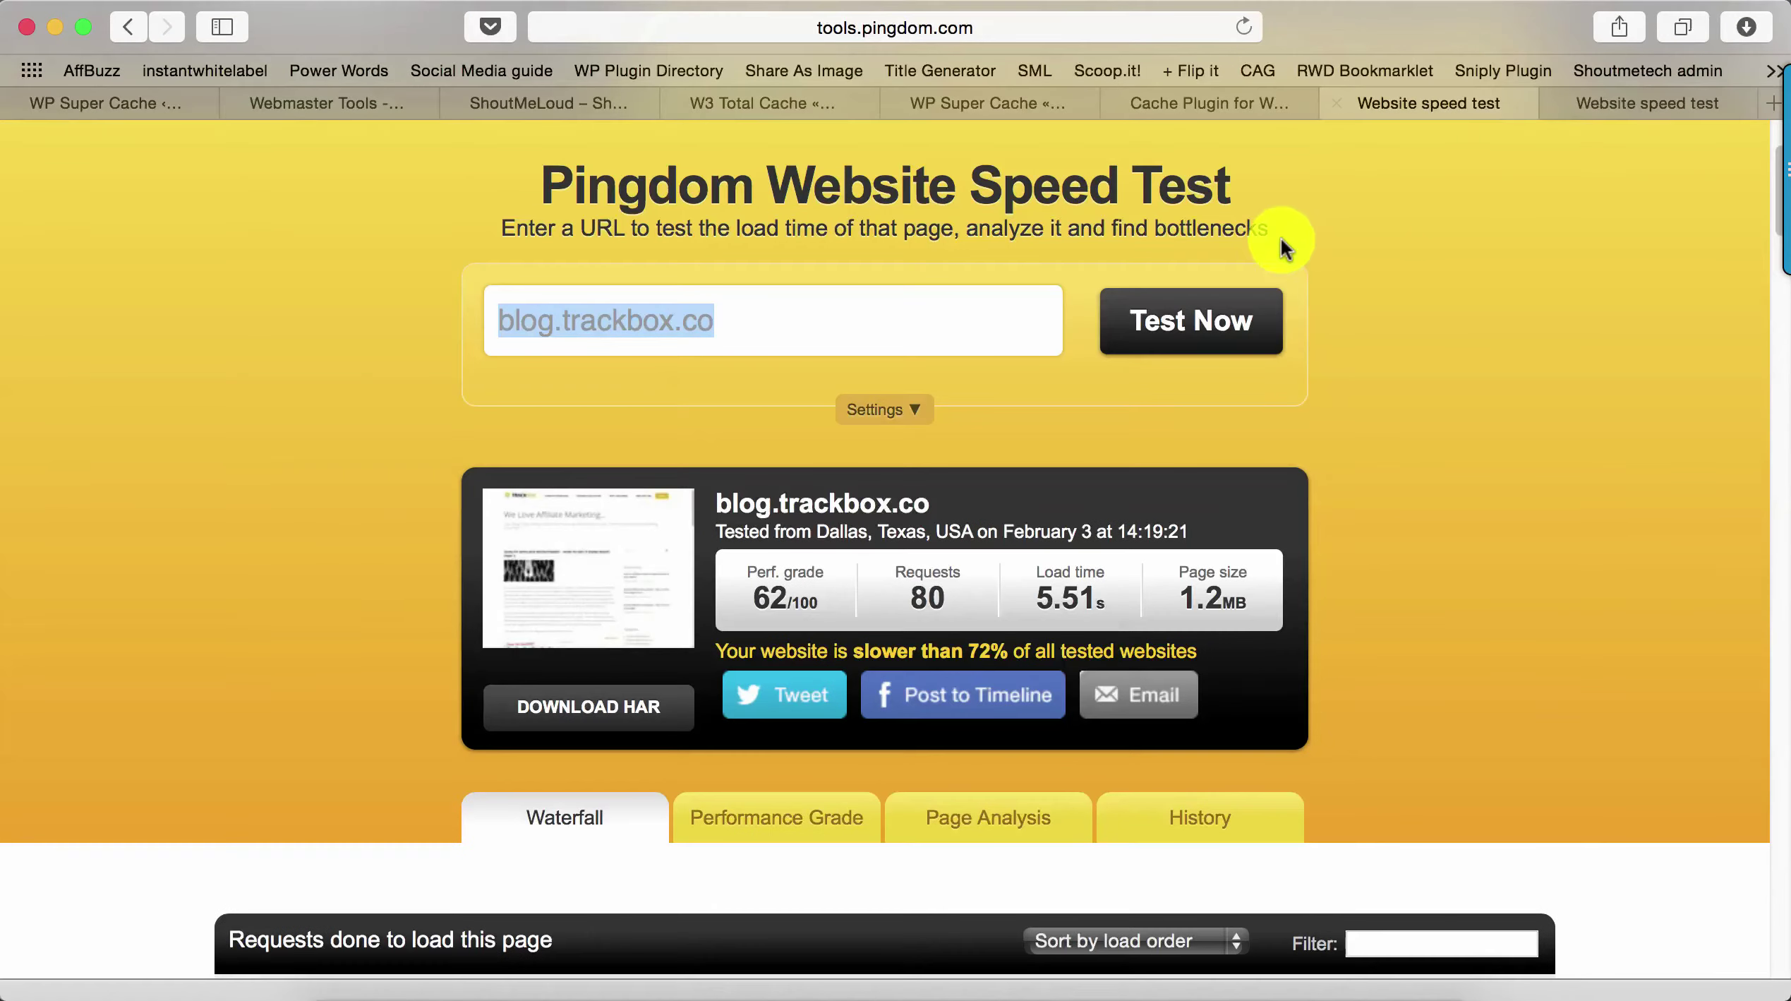
scroll(1043, 457, down, 2)
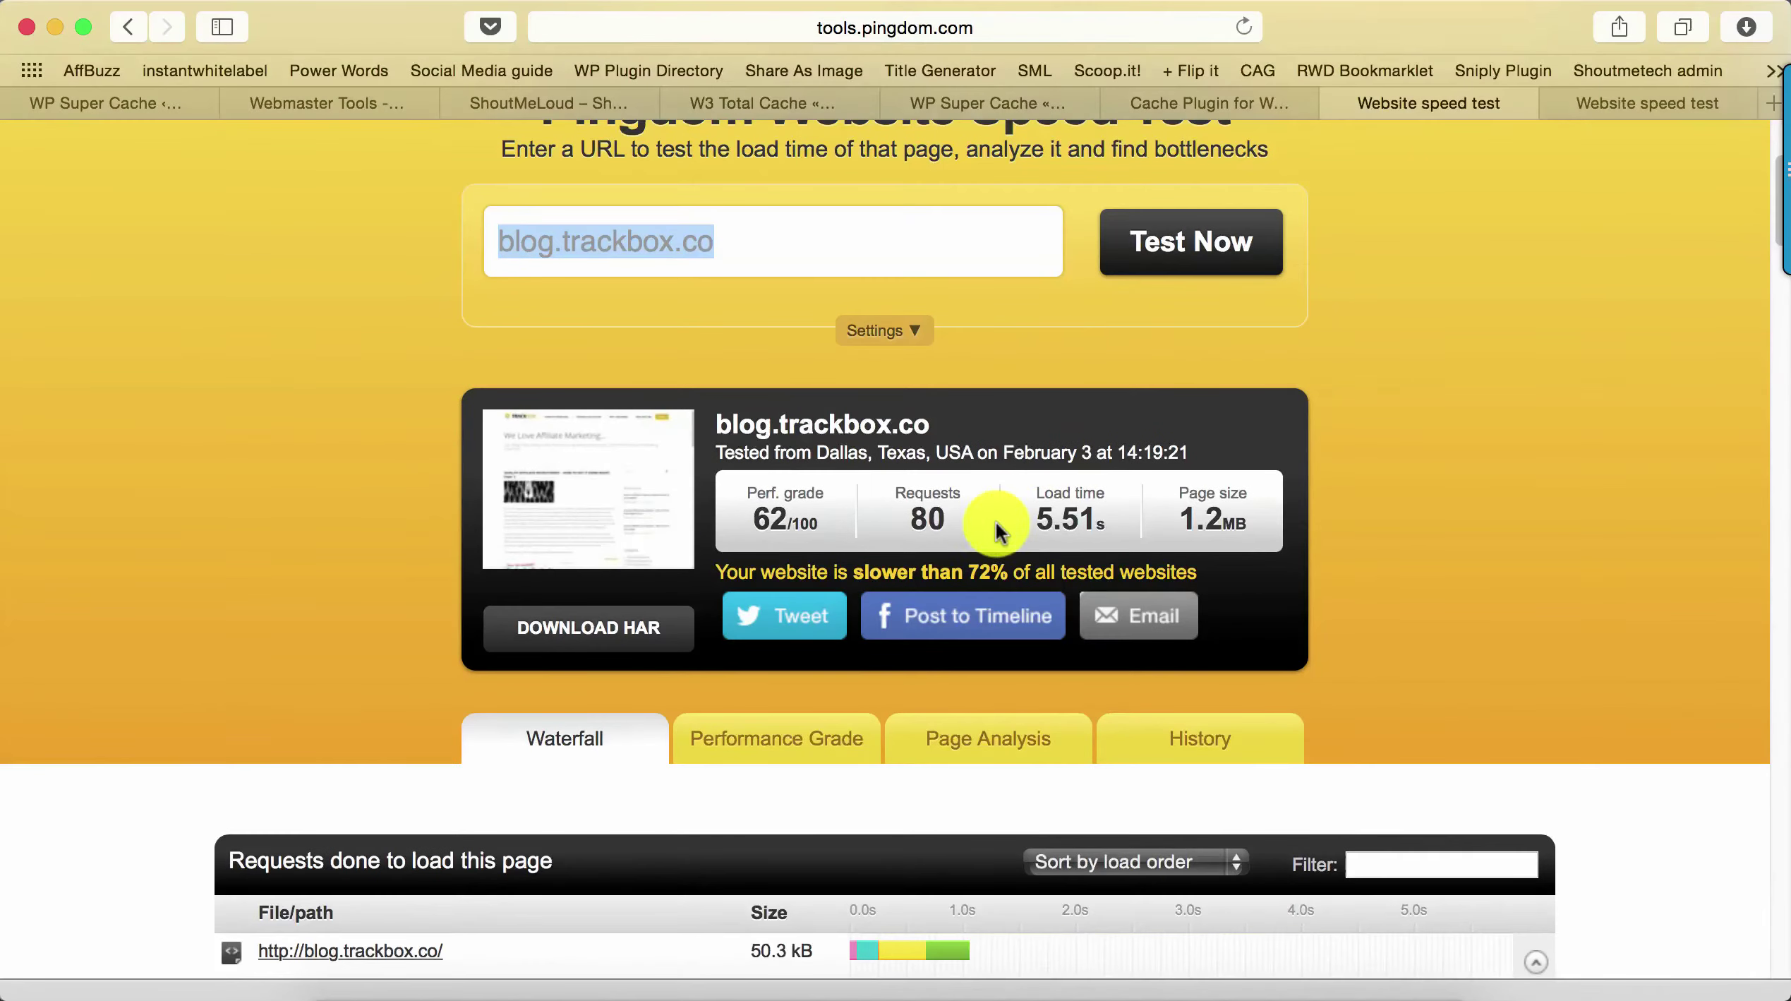
click(1049, 521)
double_click(927, 519)
click(1631, 103)
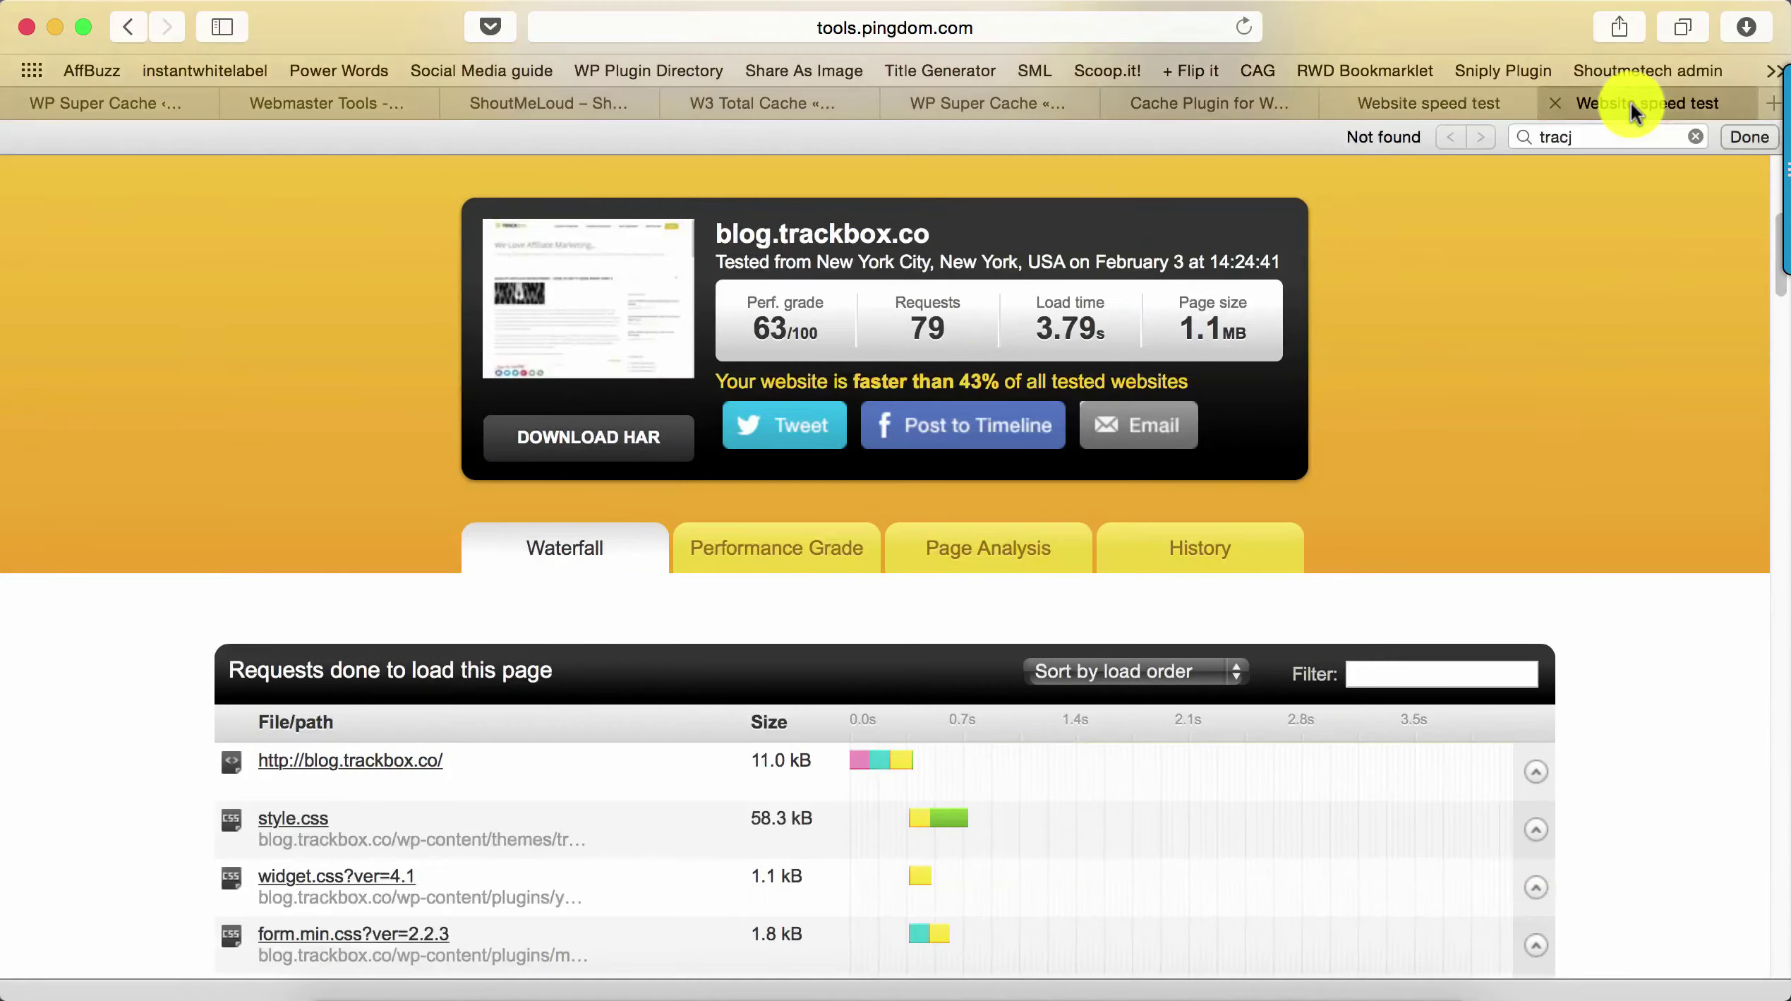
double_click(930, 326)
drag(1035, 326, 1115, 325)
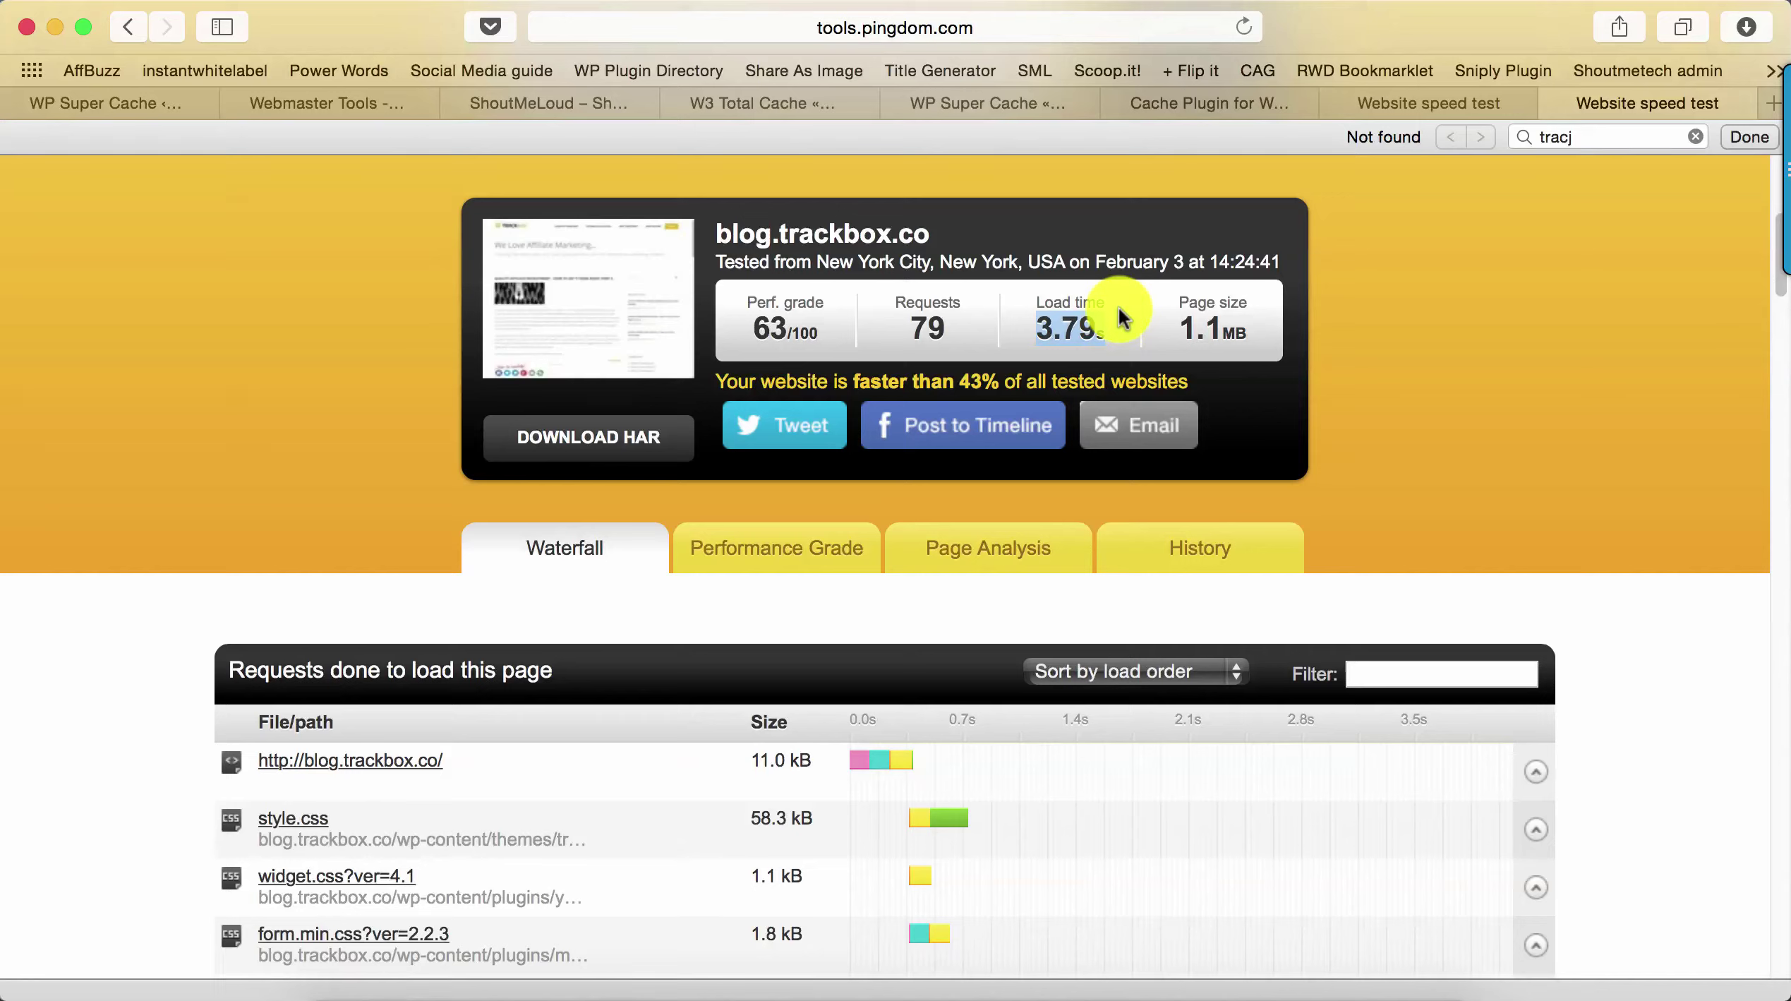